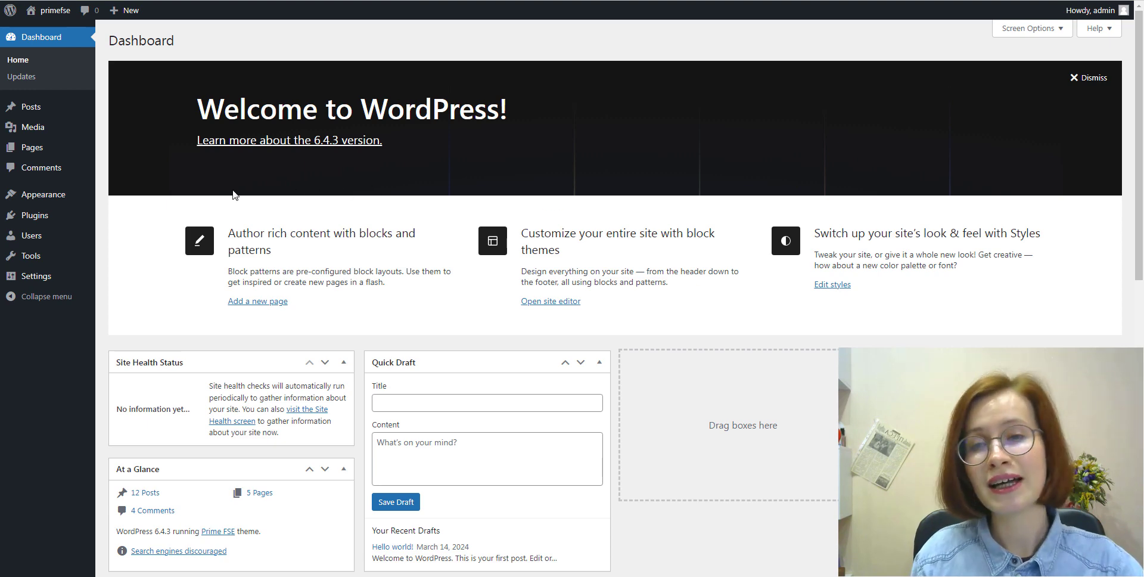
Go to Appearance > Editor and show the list of site templates.
mouse_move(62, 197)
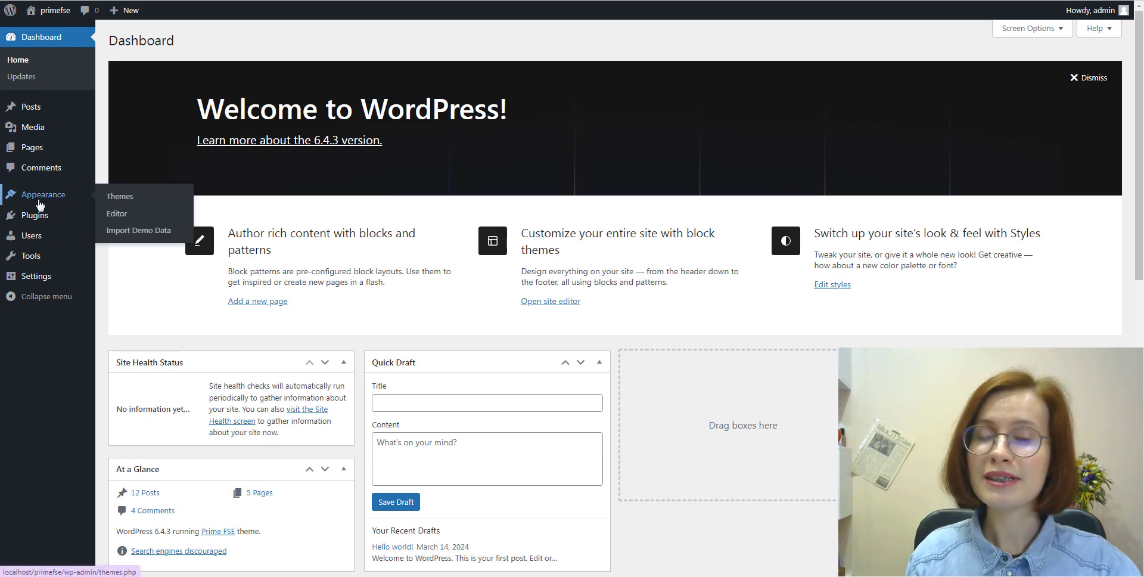
left_click(116, 214)
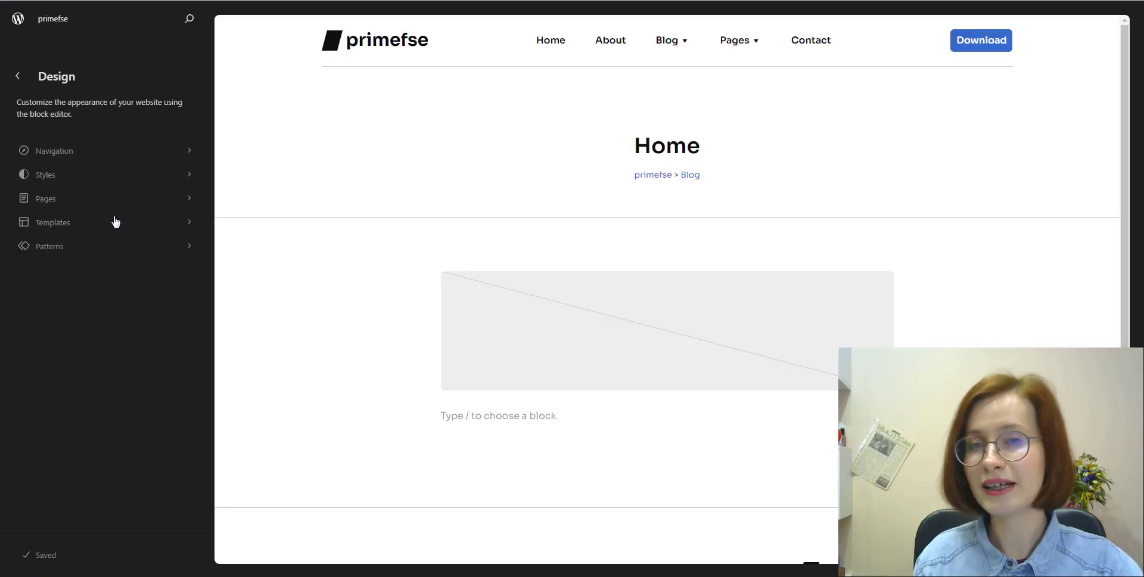
left_click(49, 227)
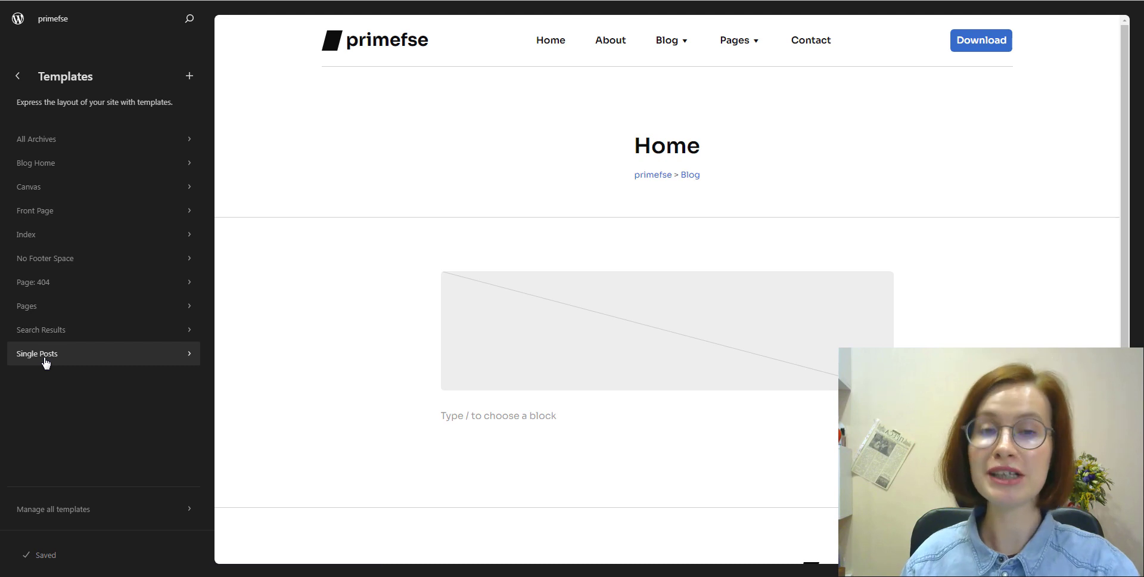
Select the Single Posts template and start editing it in the full-screen editor.
left_click(46, 360)
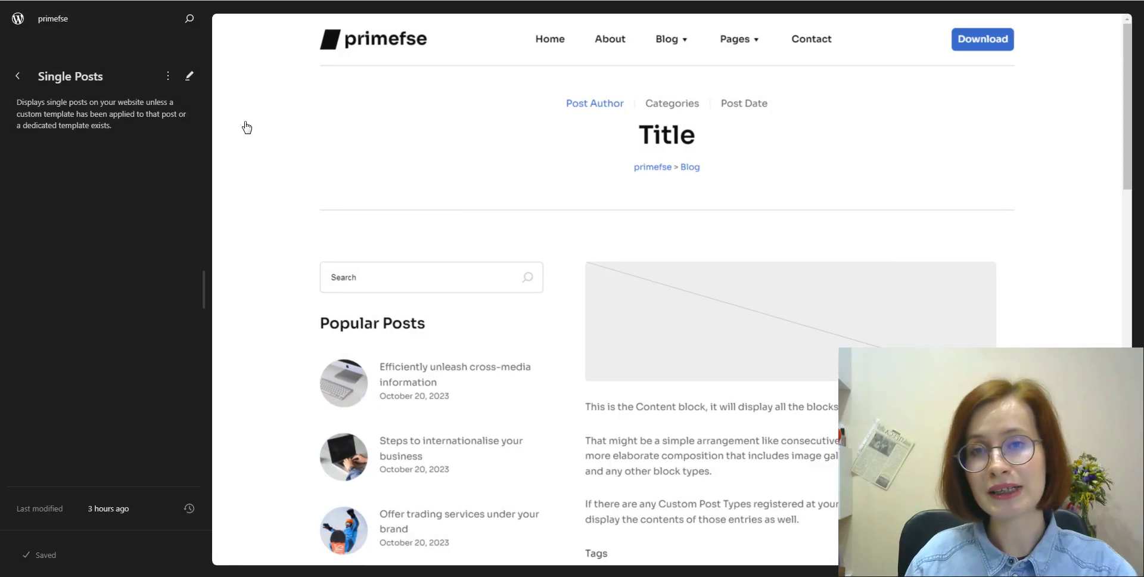
left_click(191, 77)
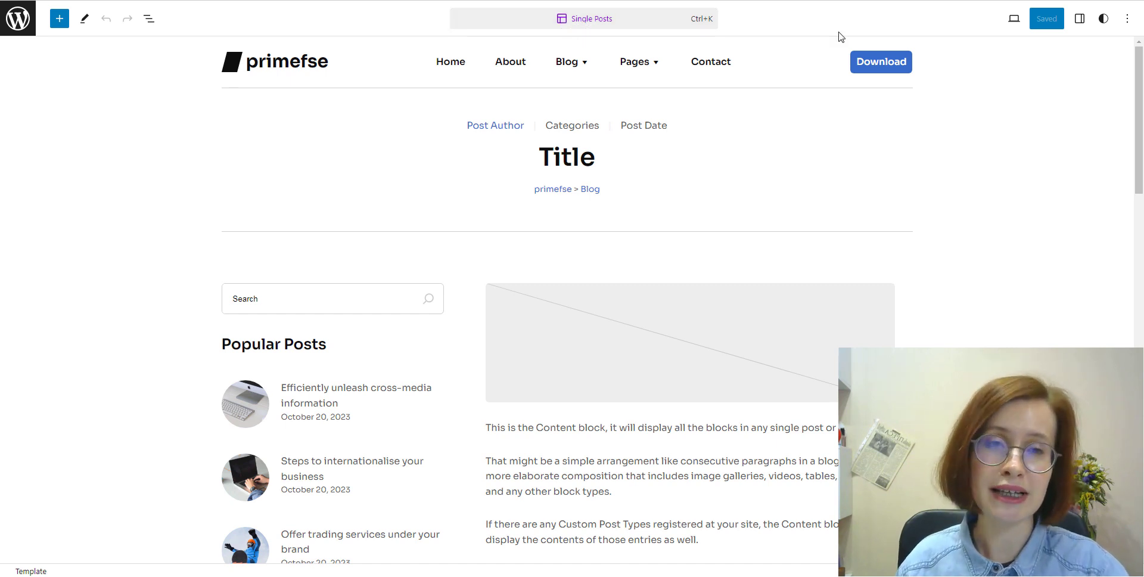
Expand List View through Group, Section, Columns and both Columns to the Featured Image–Comments group.
left_click(1079, 19)
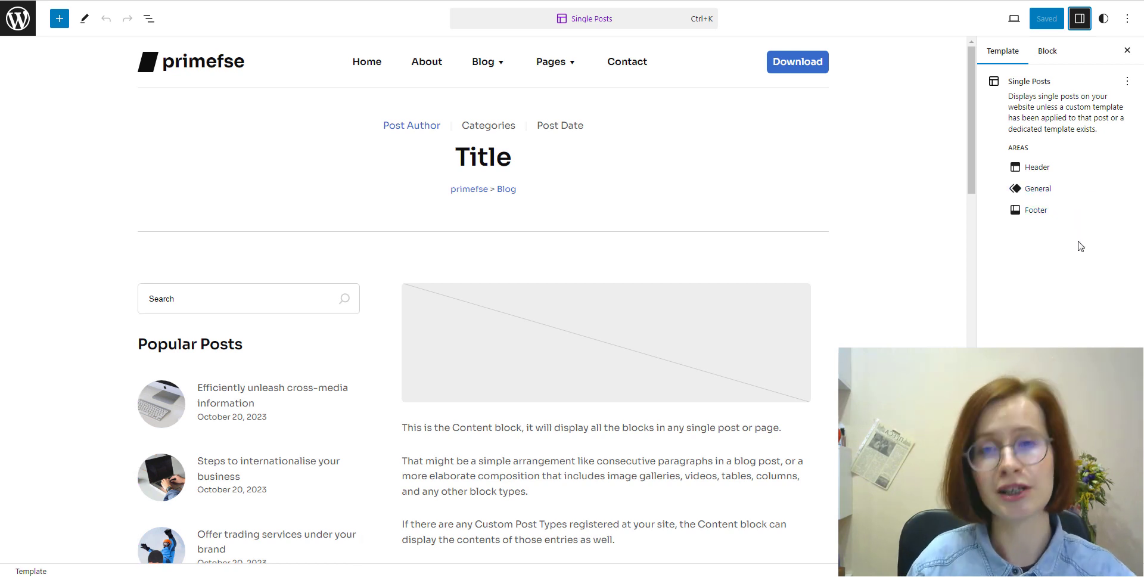
left_click(149, 20)
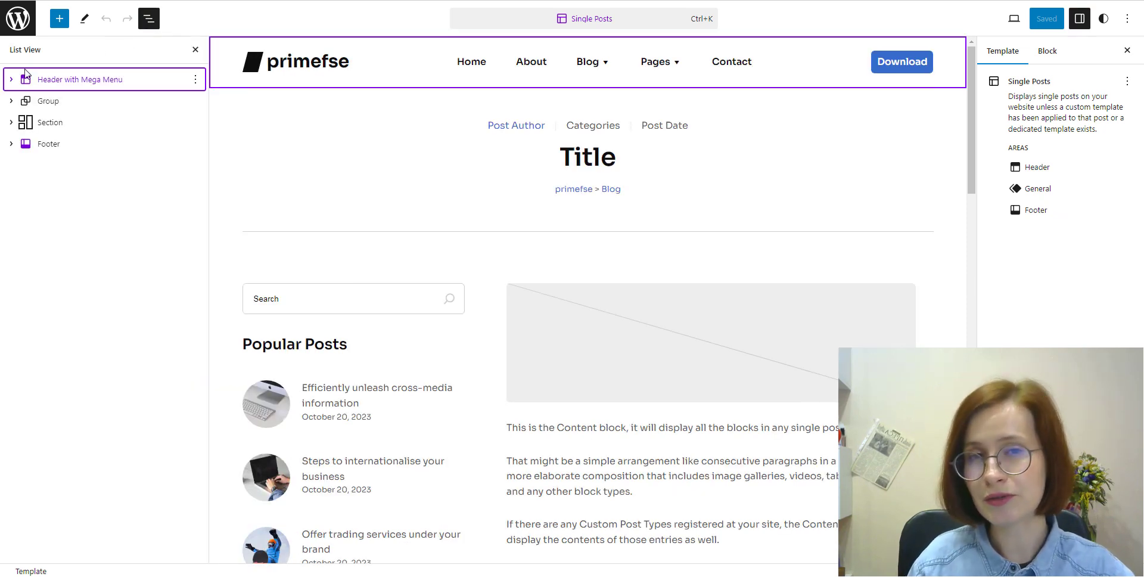
left_click(15, 101)
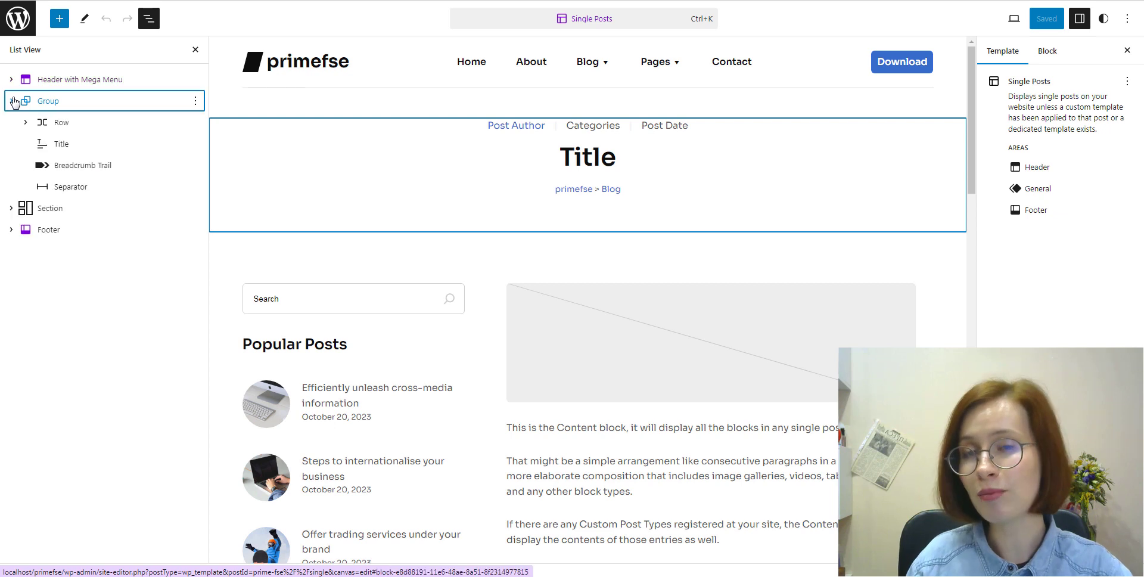
left_click(12, 208)
left_click(16, 229)
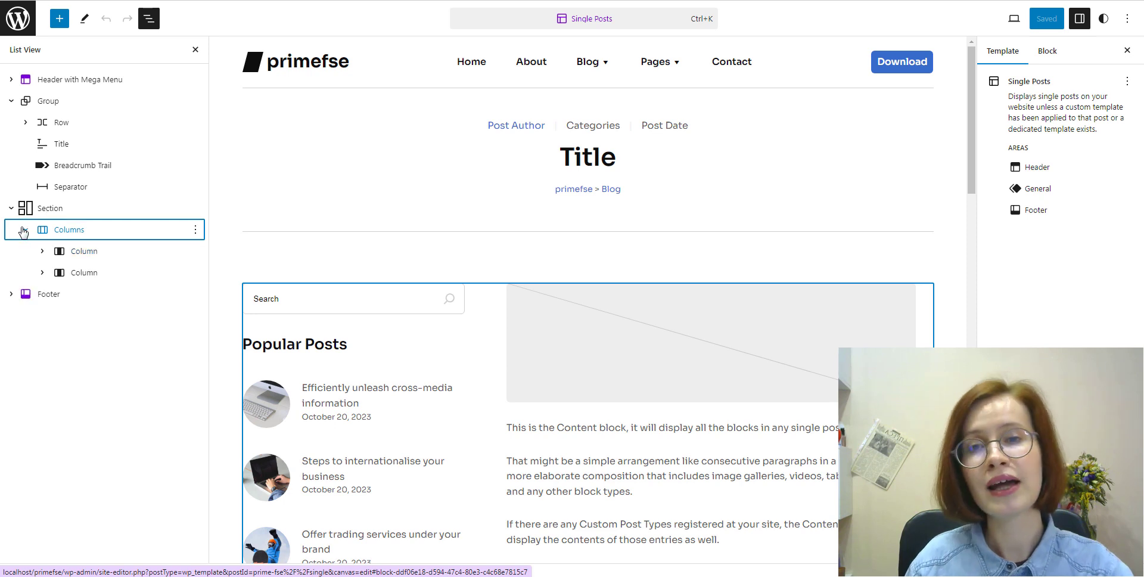
left_click(41, 251)
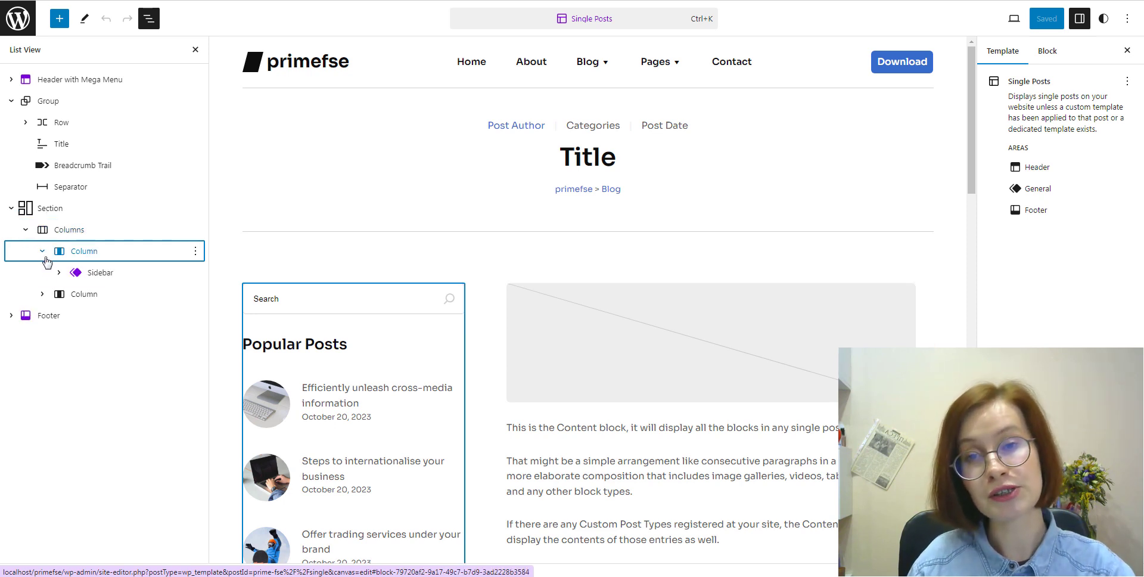
left_click(42, 294)
left_click(59, 316)
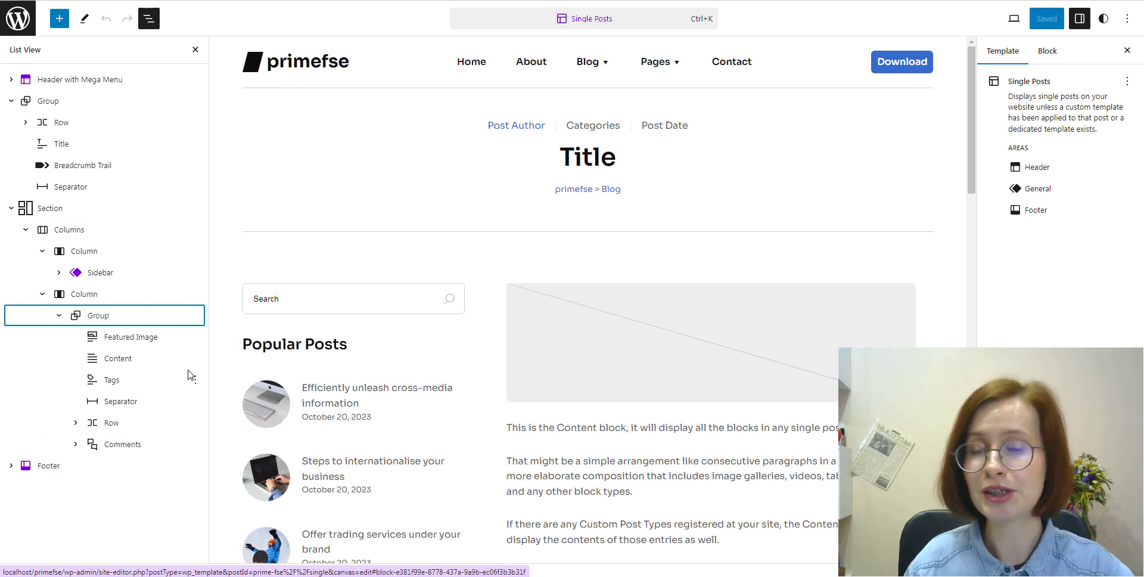
left_click(1048, 52)
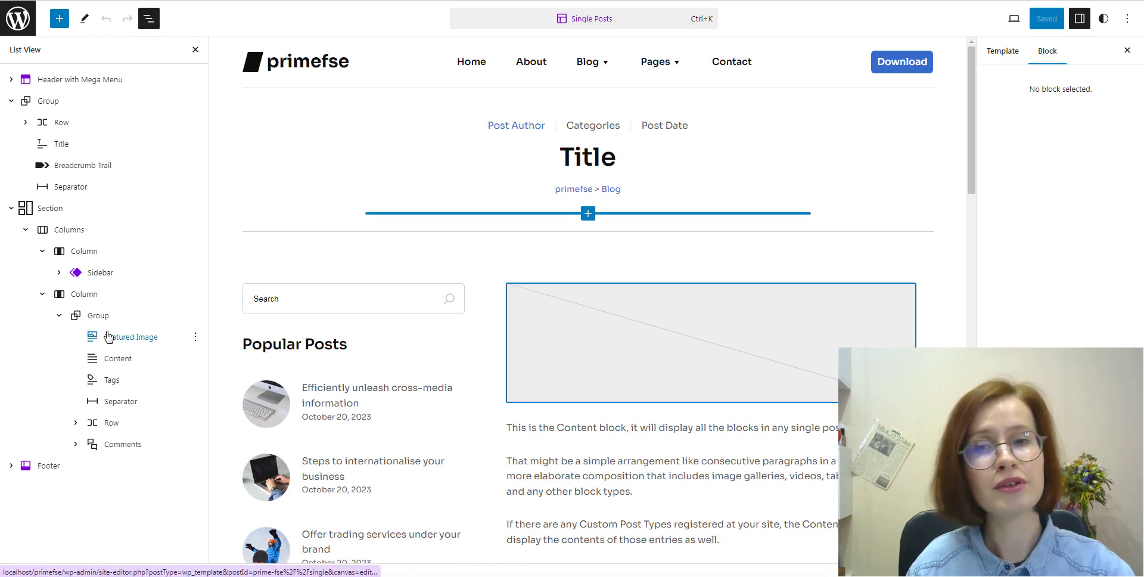
Select the Section block to view its content width and section height settings.
left_click(51, 212)
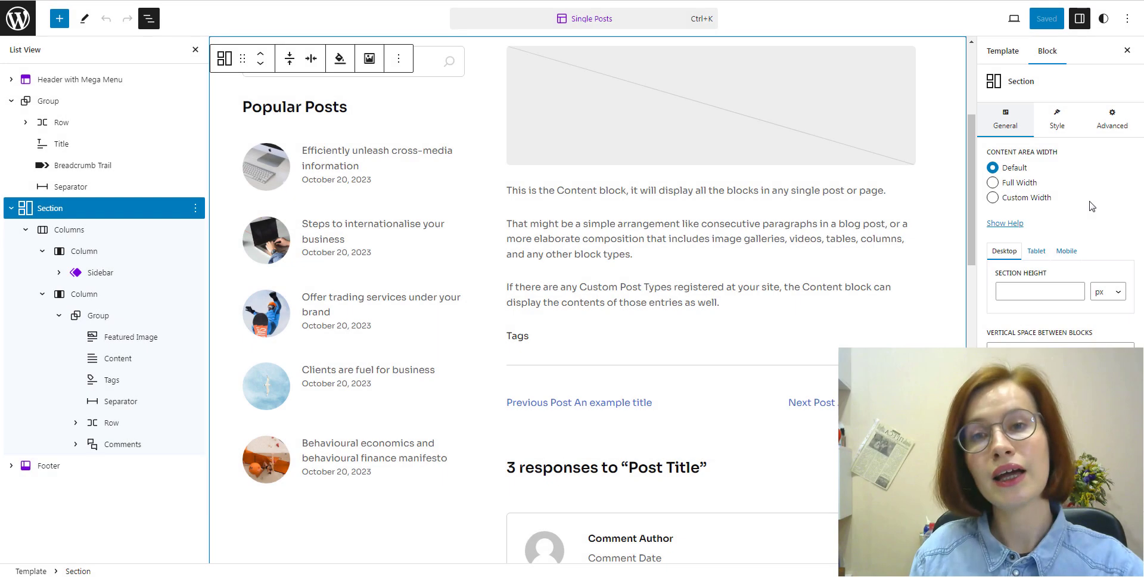
Collapse Group and Section, then expand Header with Mega Menu down to its Mega Menu and Buttons.
left_click(10, 102)
left_click(11, 123)
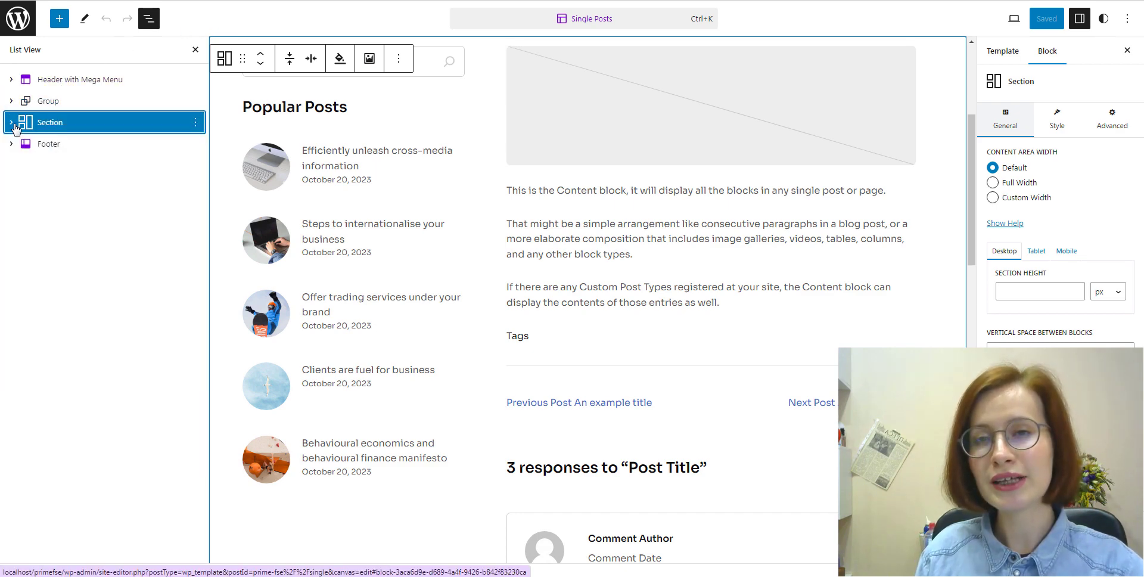
left_click(12, 79)
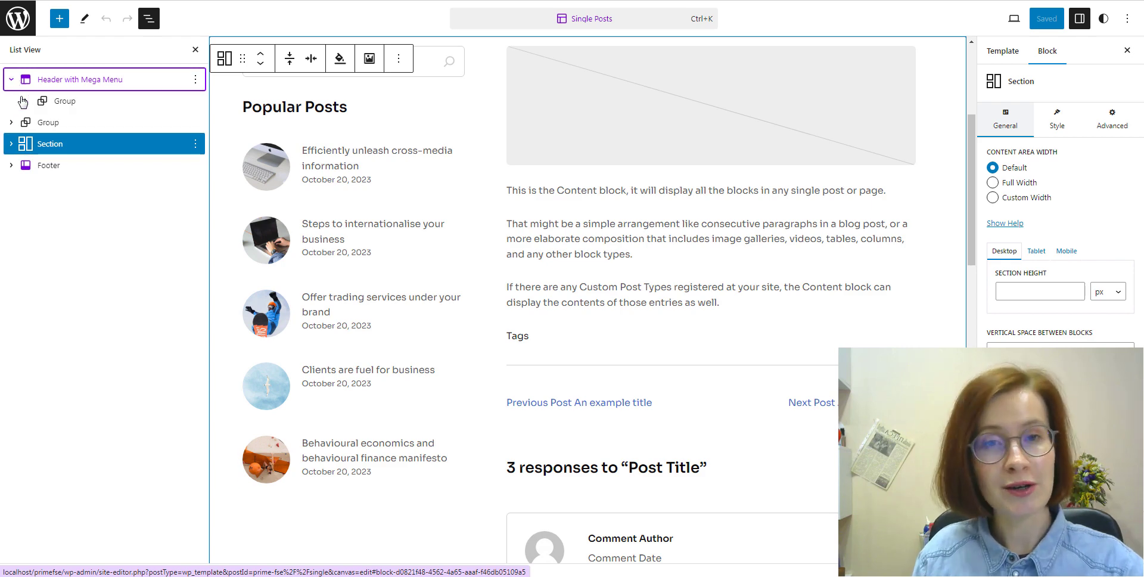
left_click(25, 102)
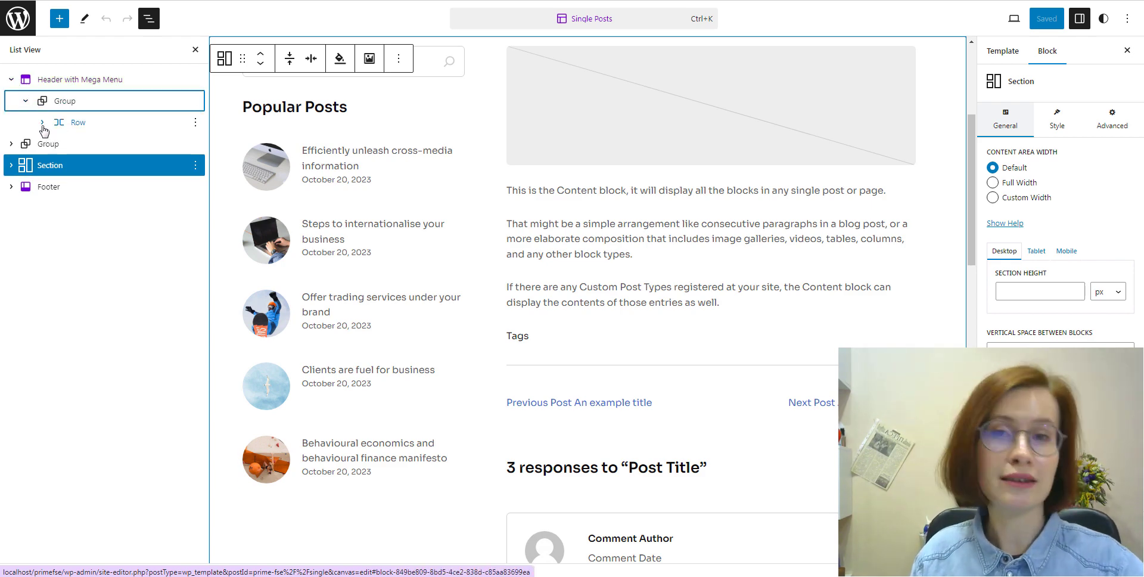
left_click(42, 123)
left_click(60, 144)
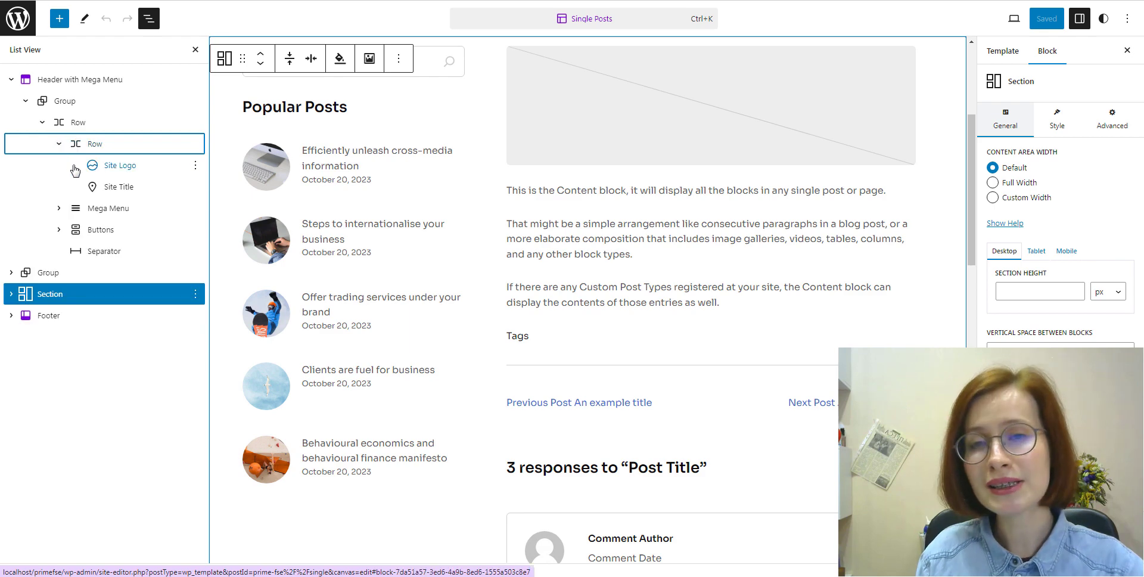
left_click(59, 208)
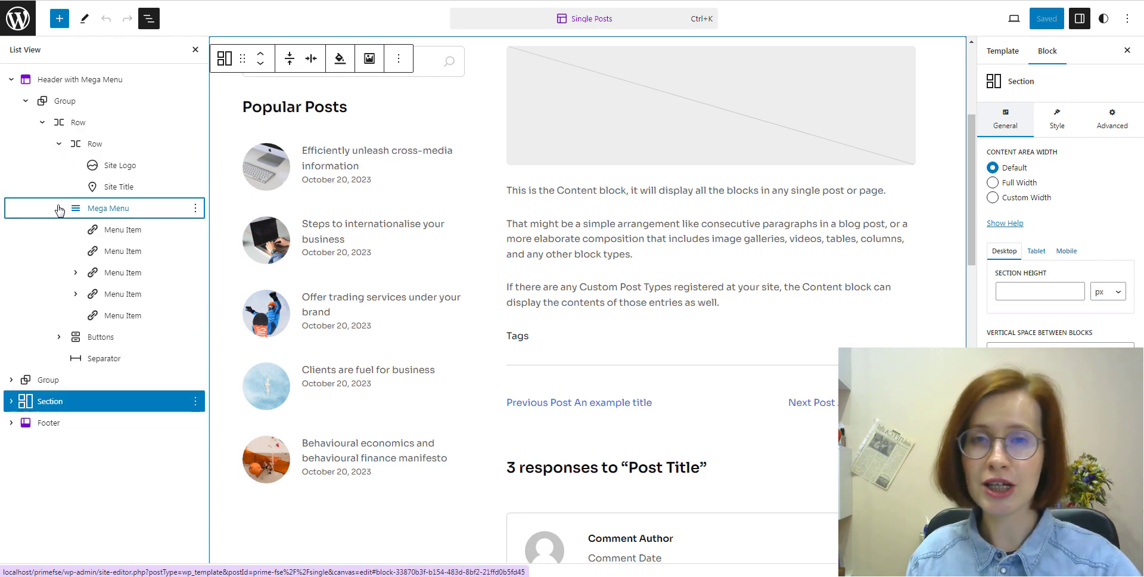
left_click(59, 337)
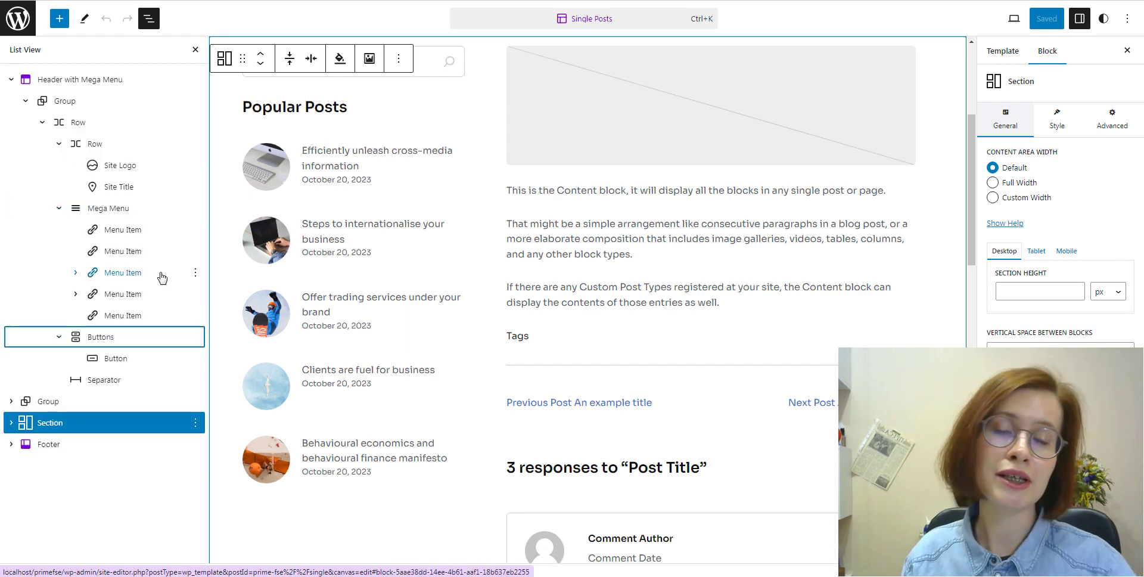
Inspect the Site Logo, Site Title, Mega Menu and Download Buttons blocks, then collapse the header.
left_click(100, 170)
left_click(99, 170)
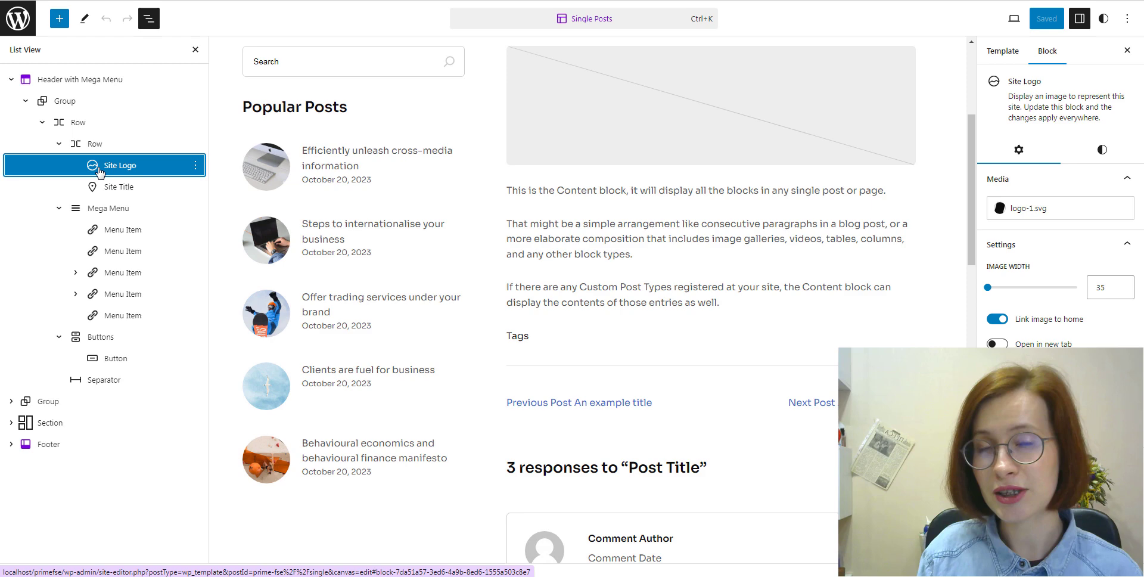
left_click(102, 190)
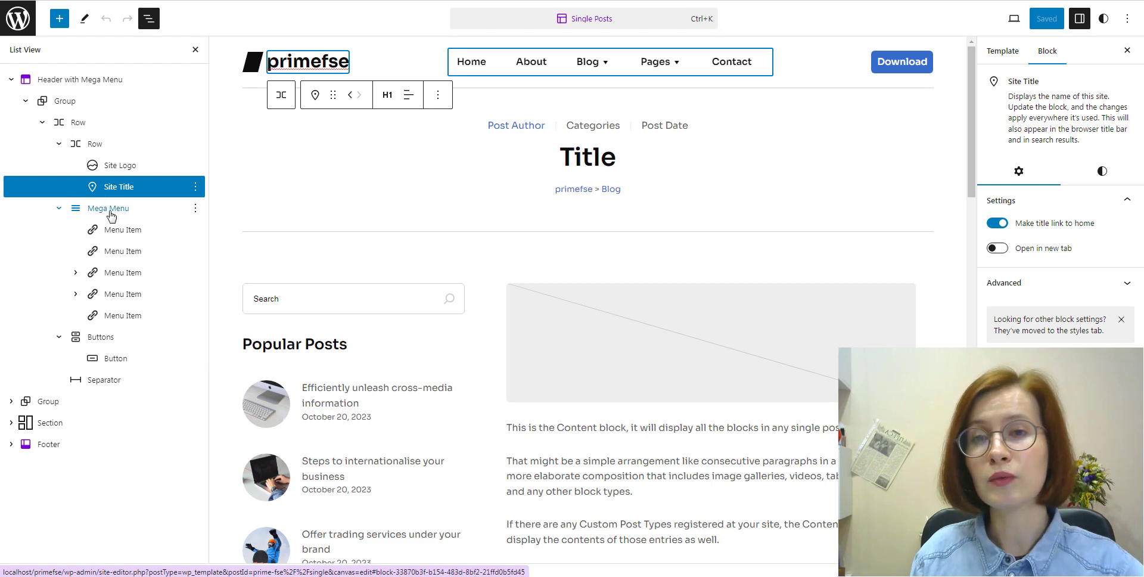
left_click(110, 213)
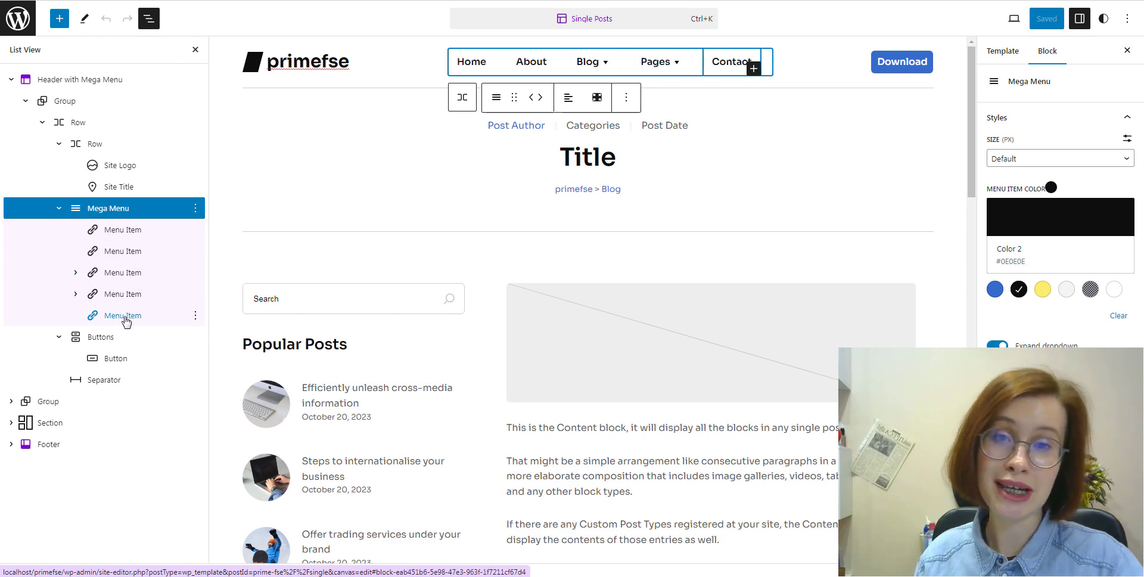
left_click(85, 344)
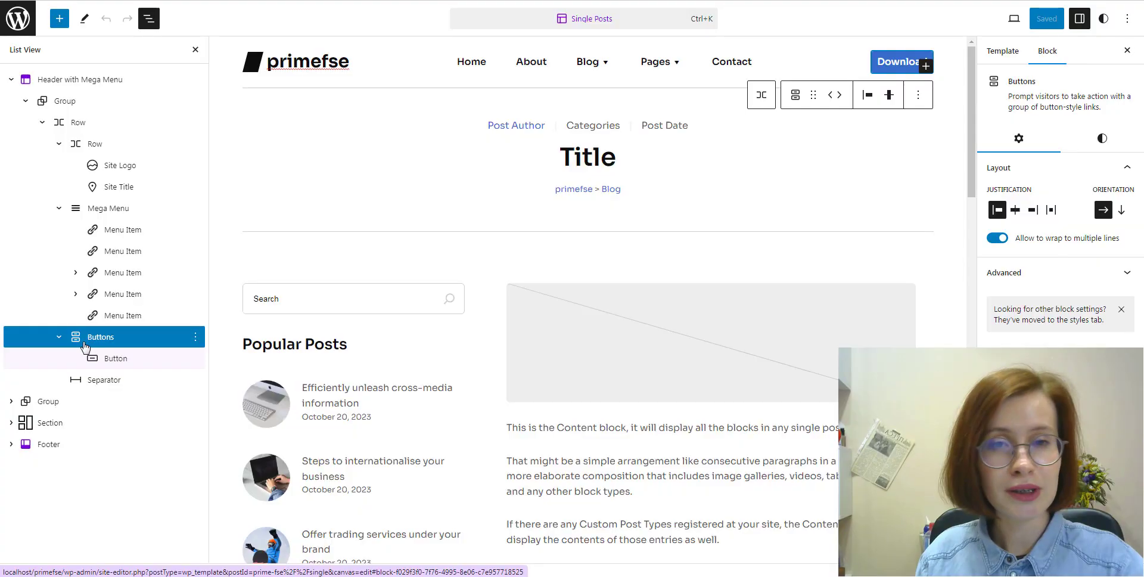
left_click(59, 208)
left_click(26, 102)
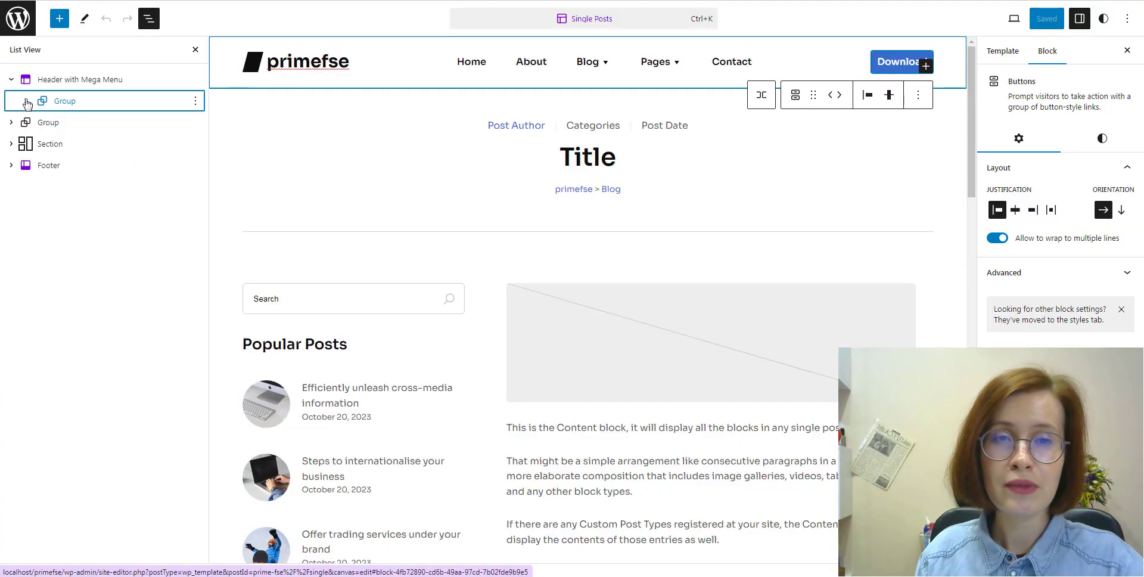
left_click(10, 79)
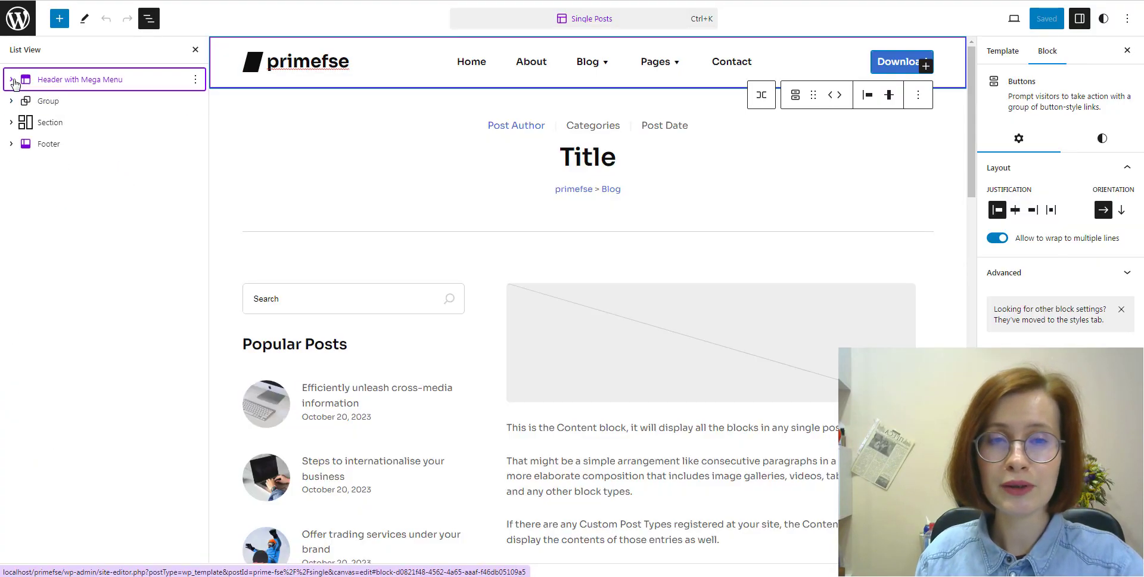
Delete the Header with Mega Menu block and confirm its removal.
left_click(196, 79)
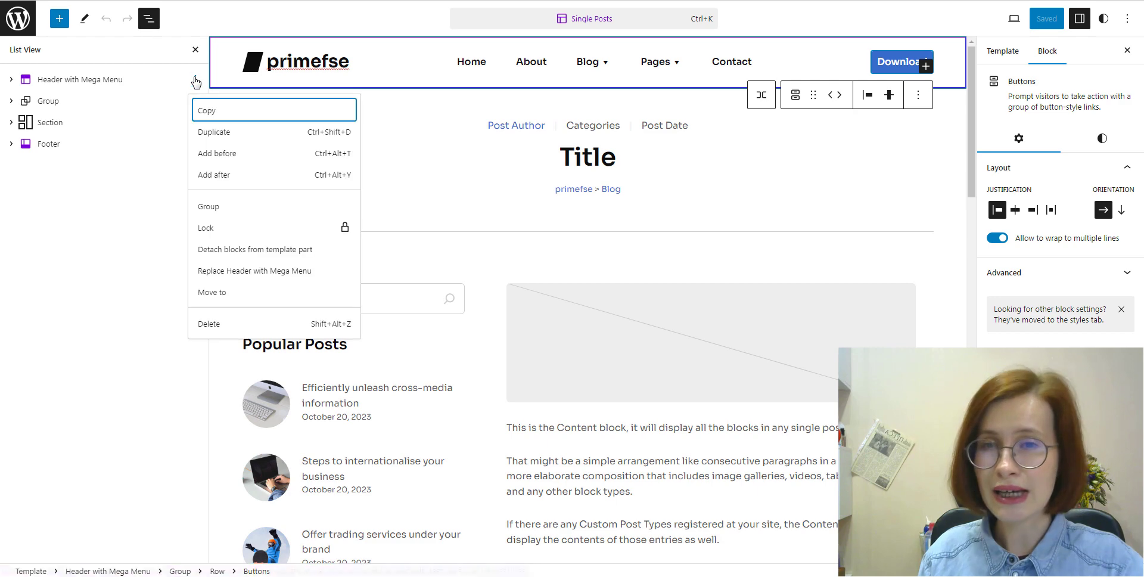
left_click(208, 324)
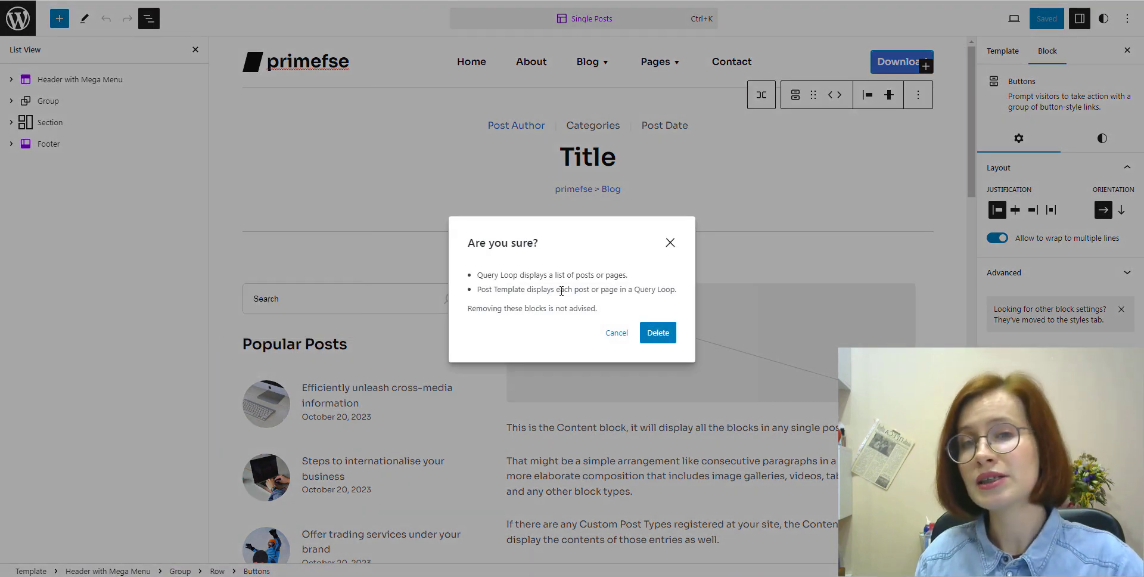
left_click(658, 332)
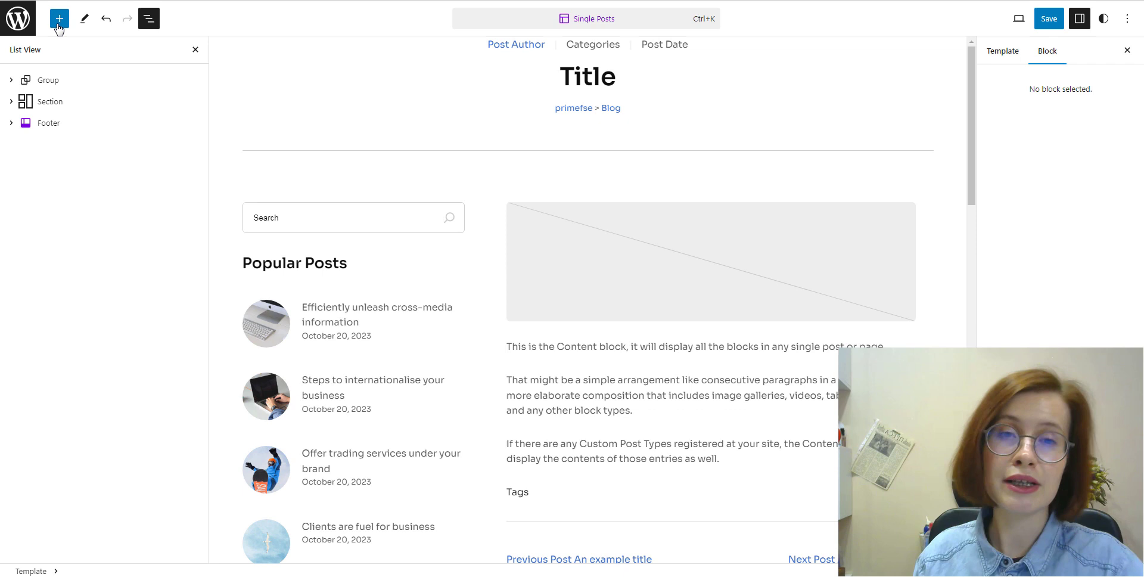
Insert the Simple header template part, move it to the template's top, and expand the Footer.
left_click(58, 24)
left_click(90, 93)
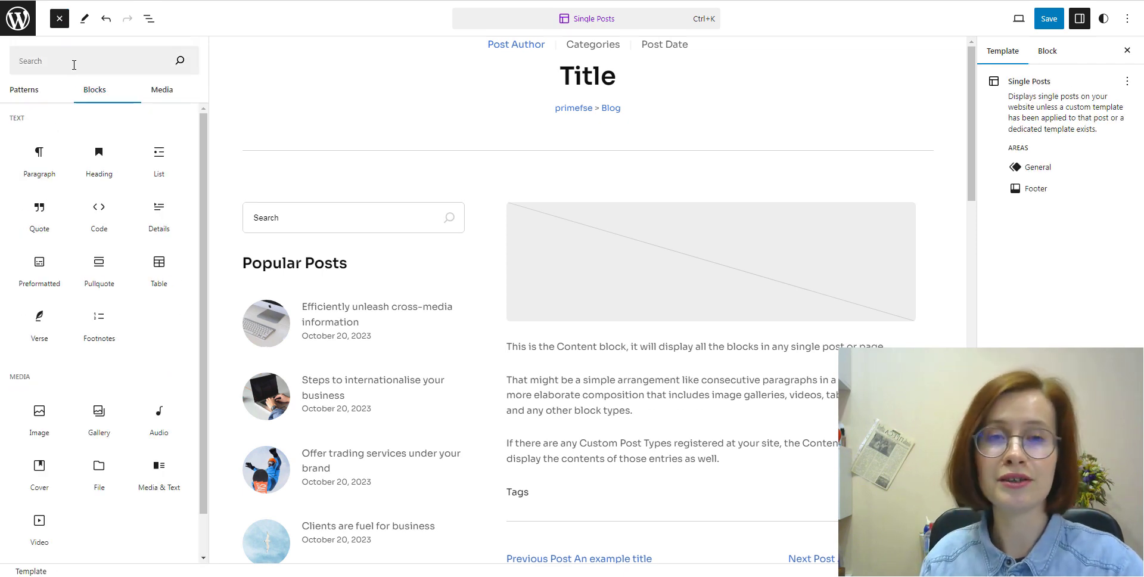
left_click(74, 65)
type("tem")
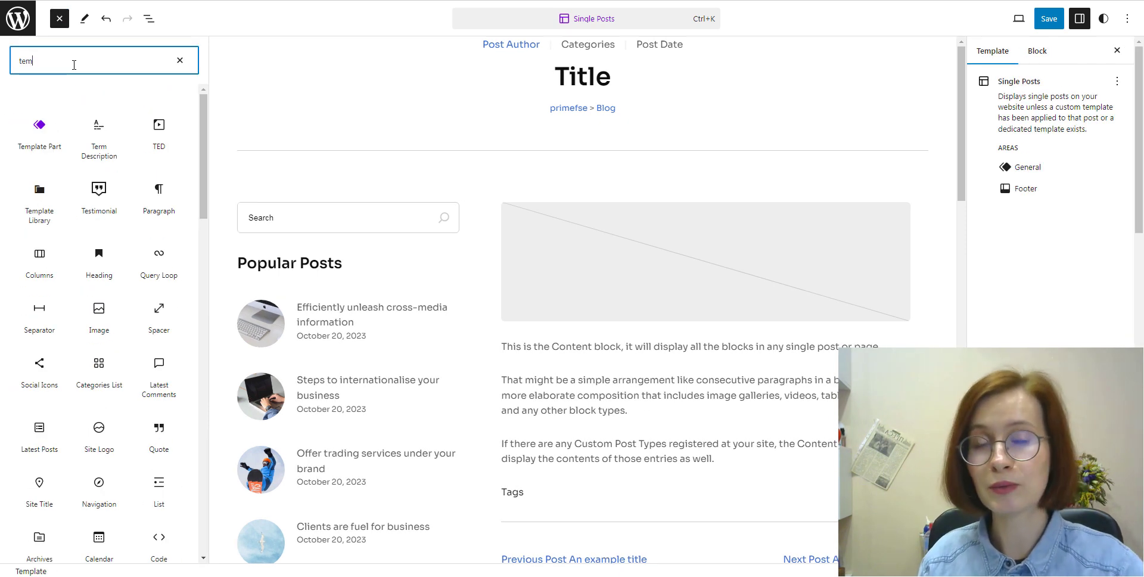
type("pla")
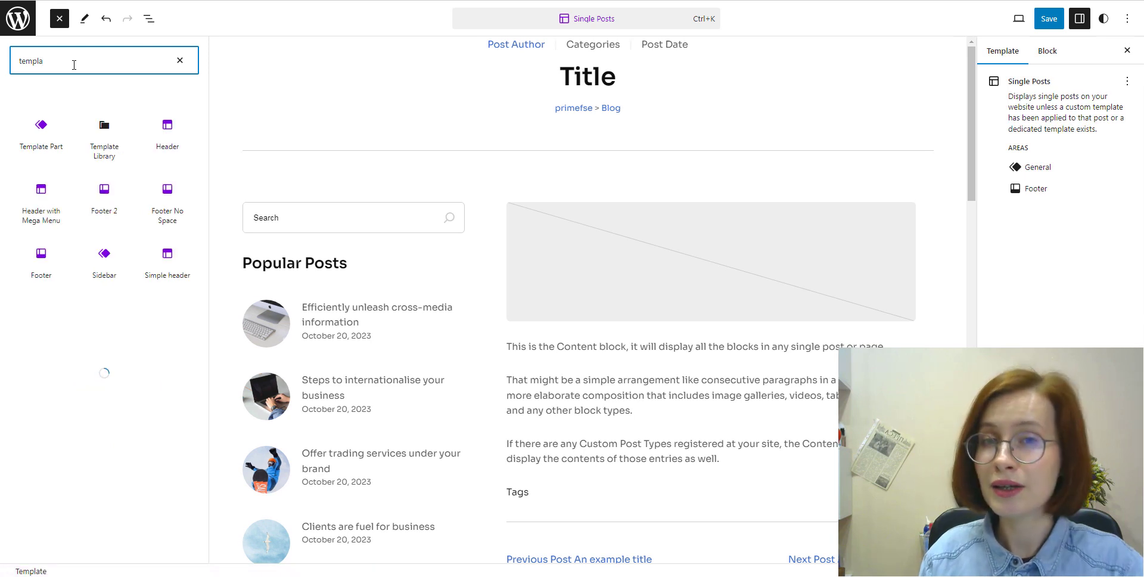
left_click(166, 279)
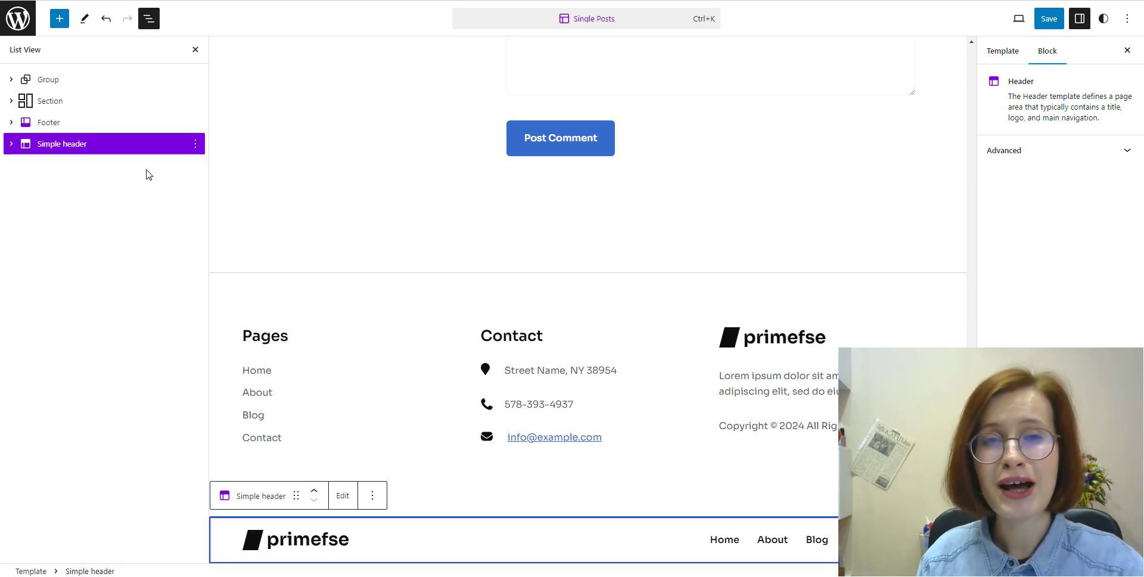
left_click_drag(84, 148, 23, 76)
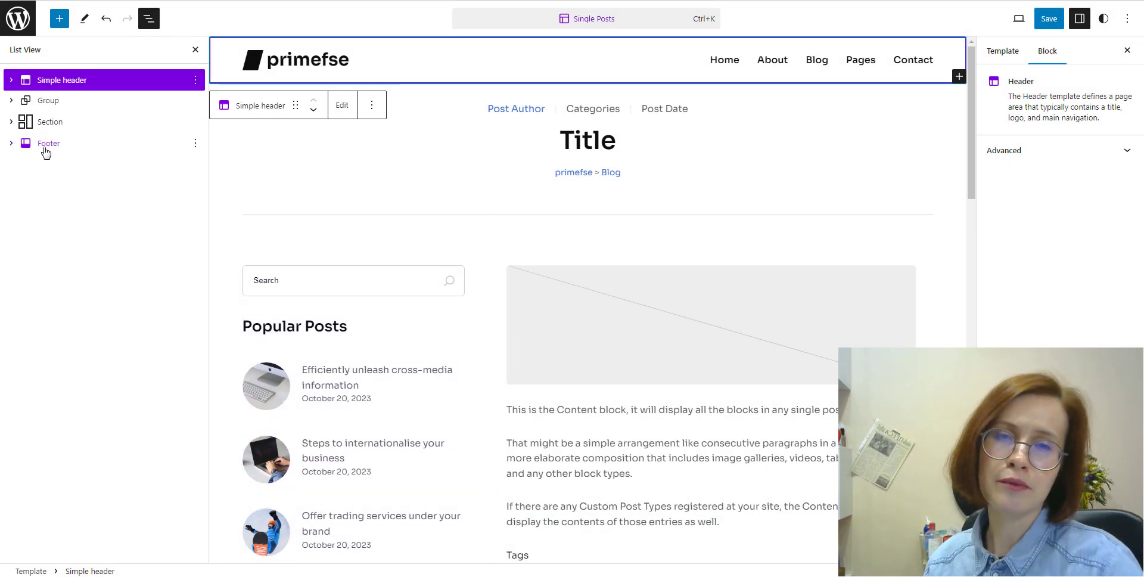
left_click(13, 143)
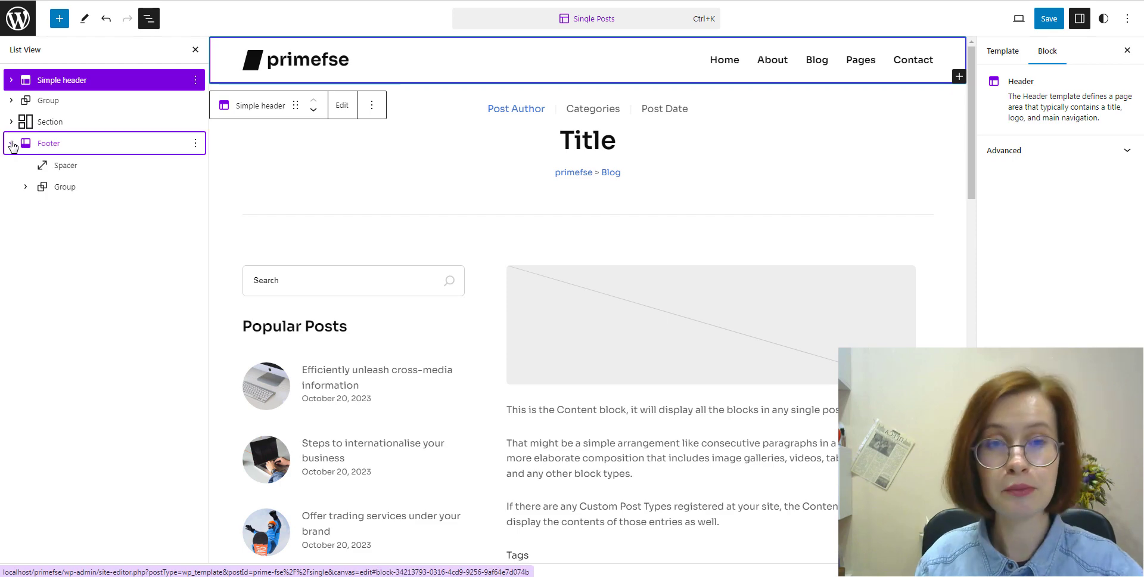
left_click_drag(971, 102, 971, 467)
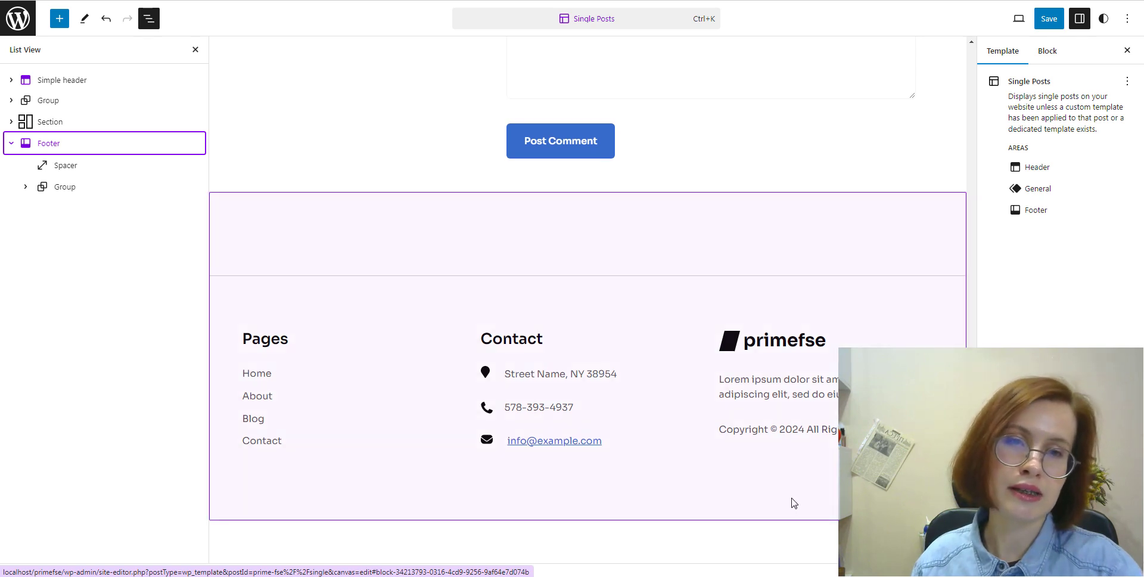
Select the Footer and expand its Group, Columns, three columns and the Contact address and phone rows.
left_click(792, 497)
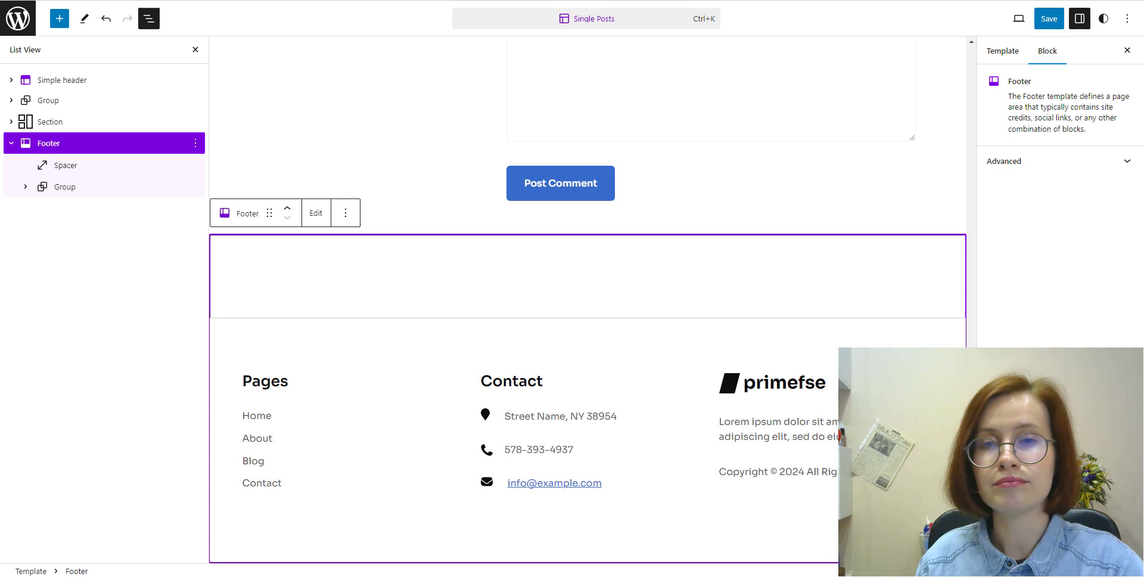
left_click(25, 186)
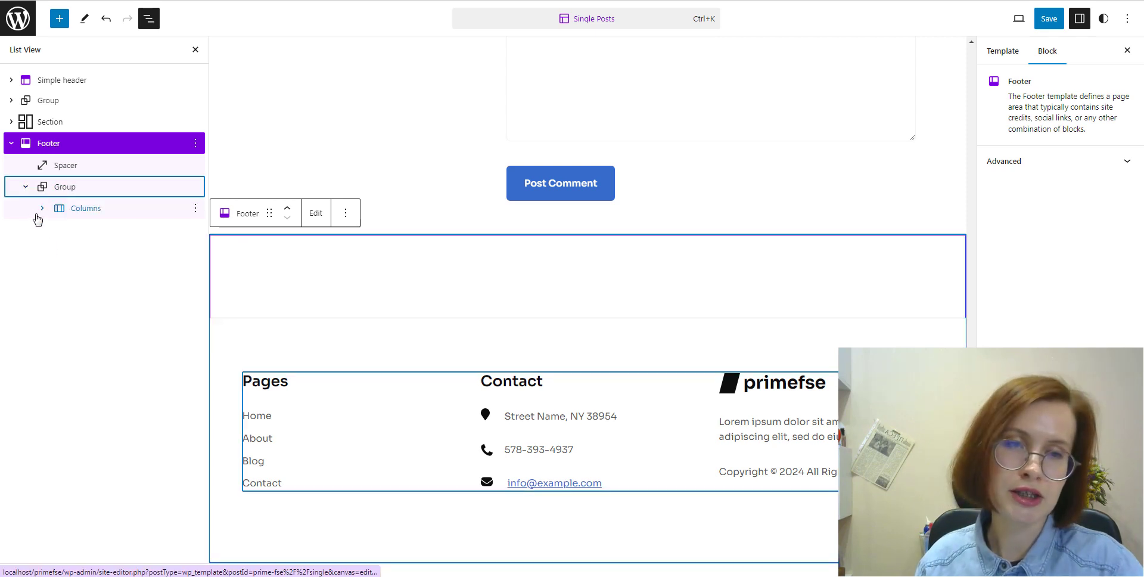
left_click(42, 207)
left_click(58, 230)
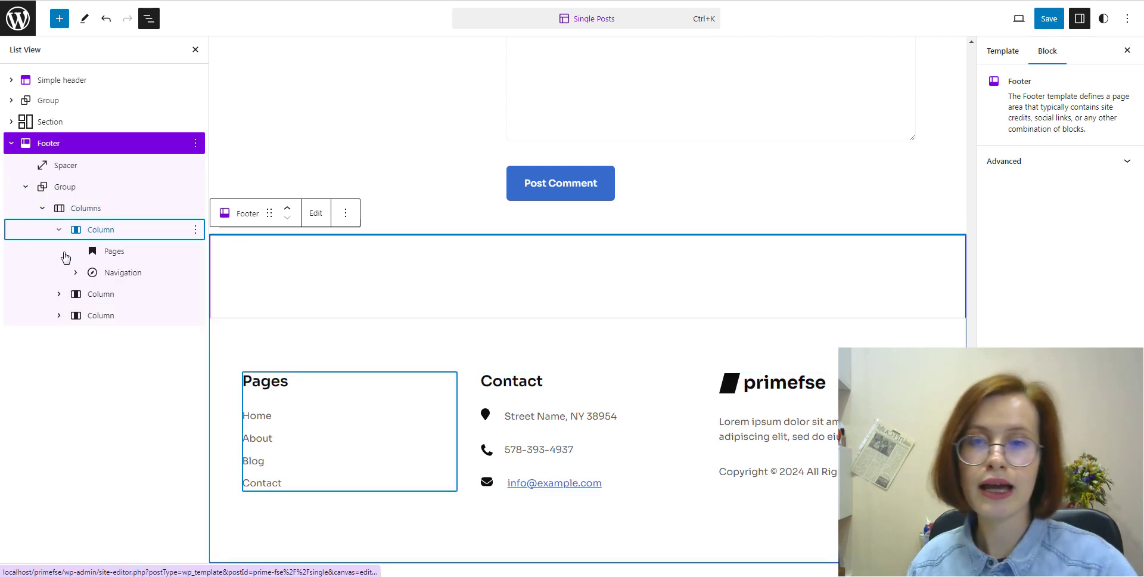
left_click(58, 293)
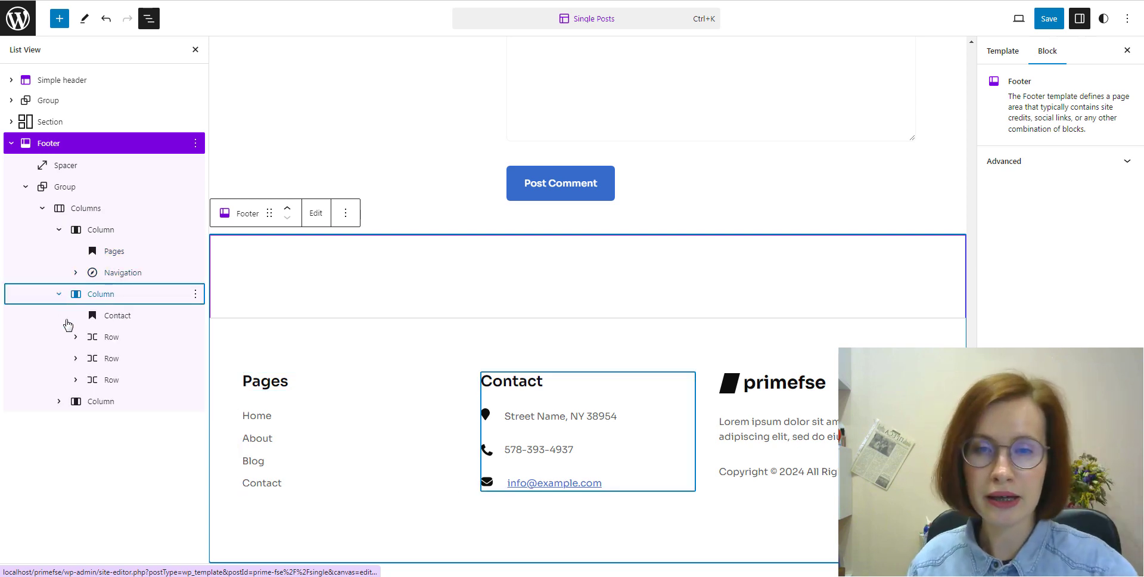
left_click(58, 401)
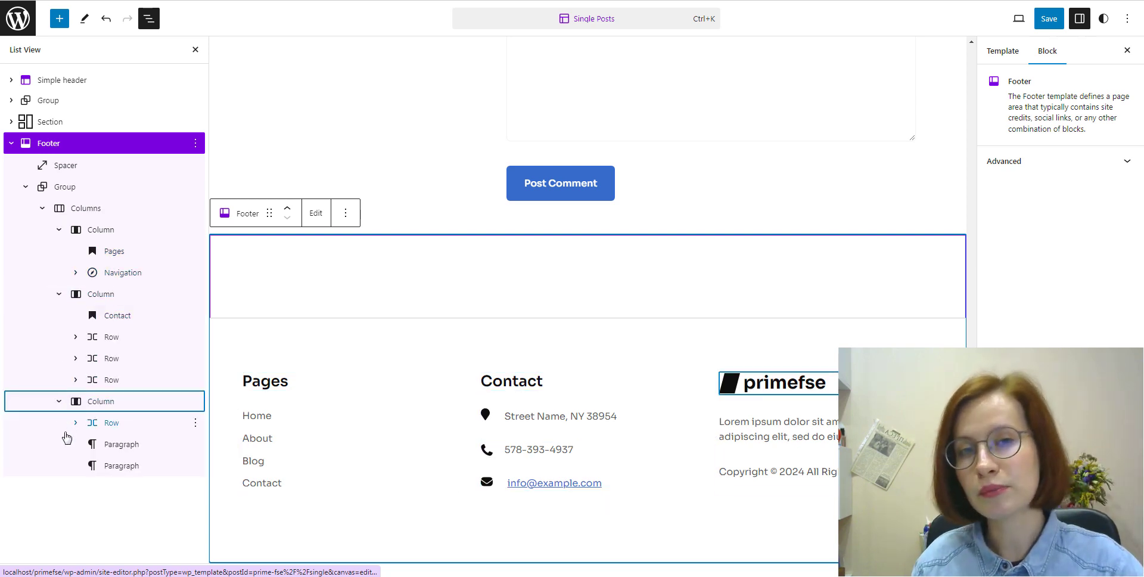
left_click(75, 337)
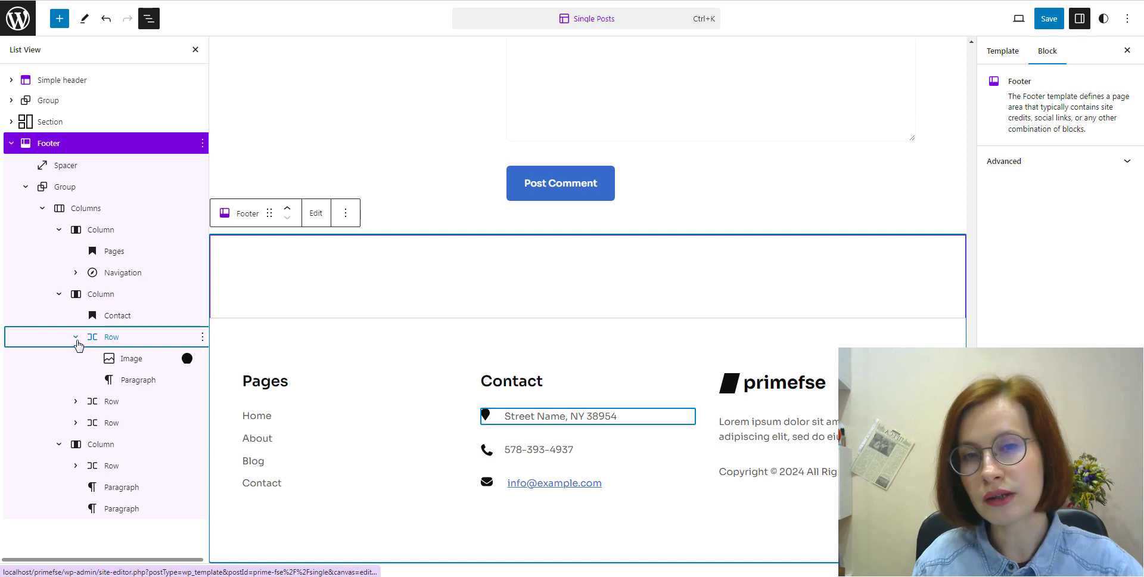
left_click(76, 403)
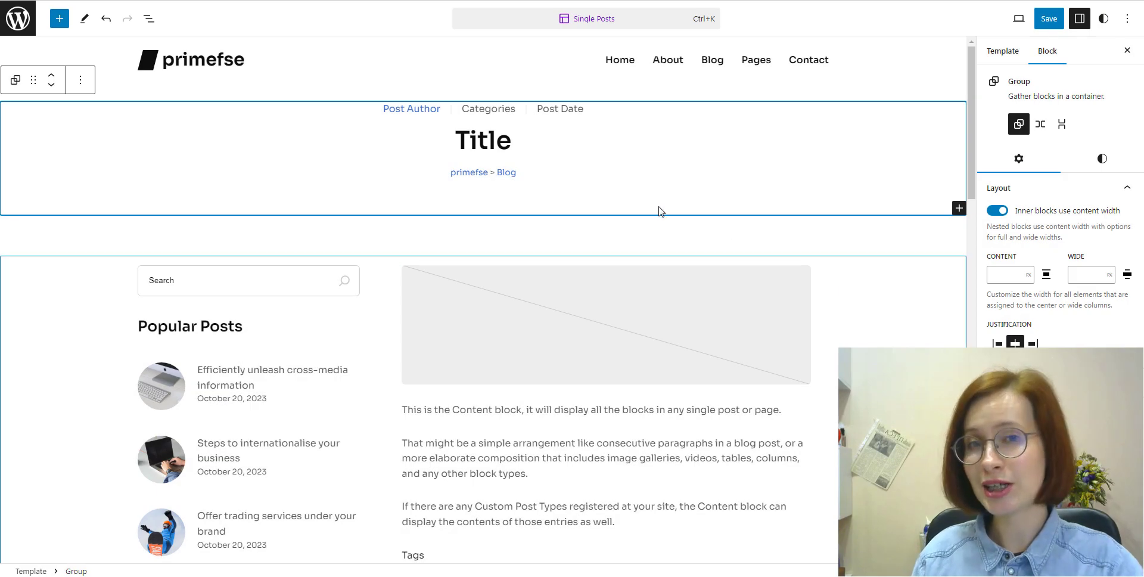
Select the post Title and align its text left.
left_click(486, 150)
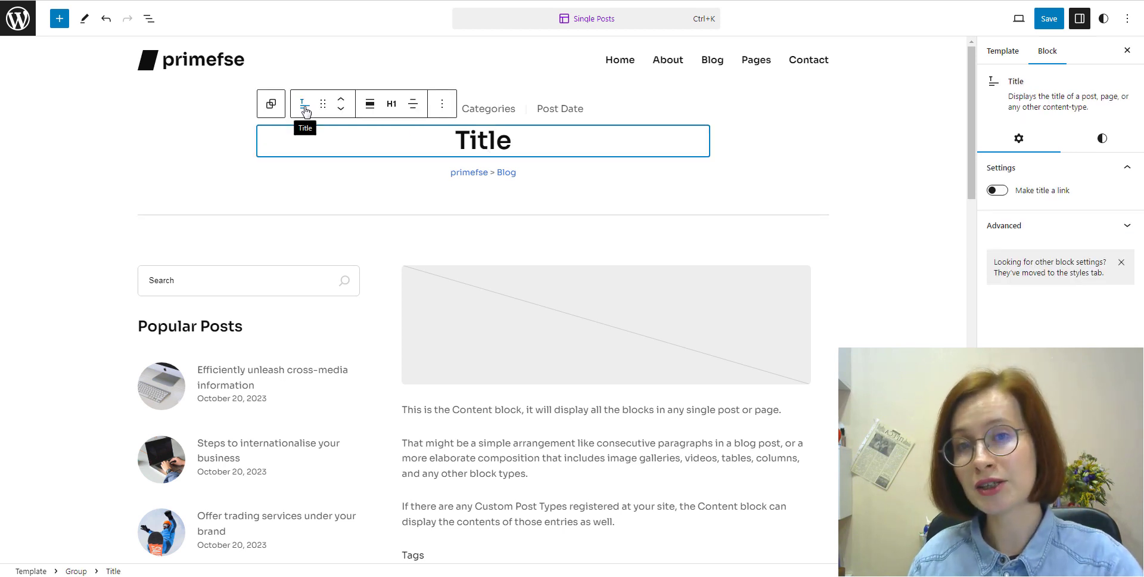
left_click(369, 105)
left_click(416, 109)
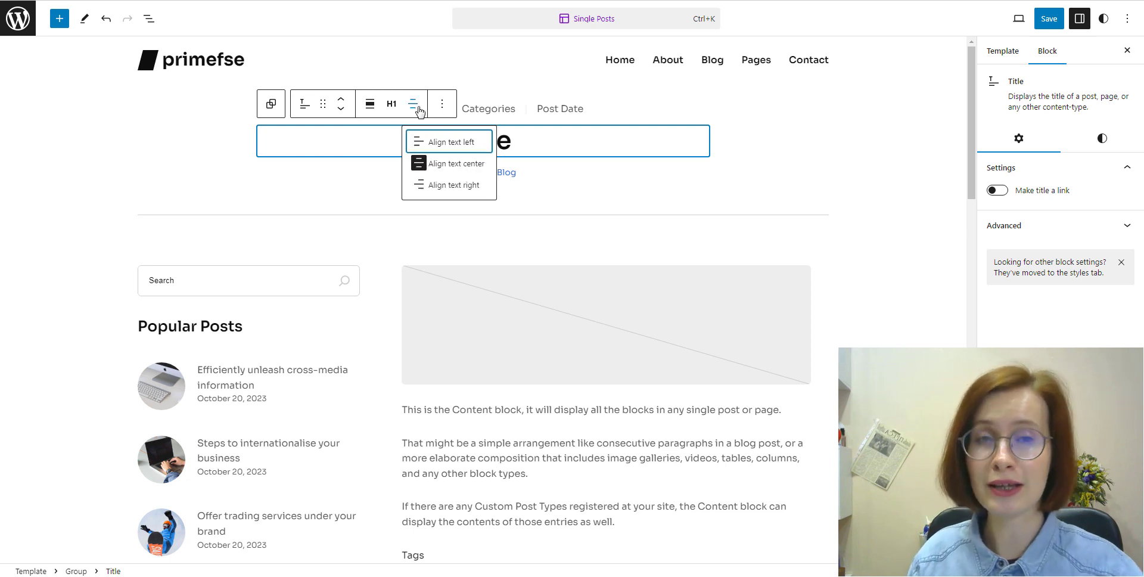
left_click(443, 143)
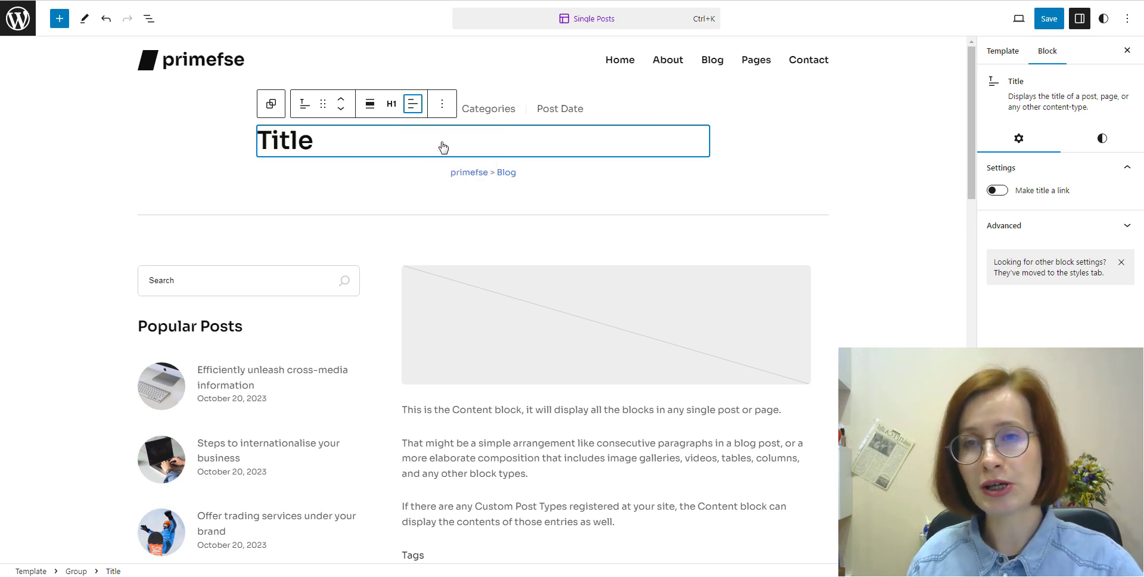
Colour the Title text with the theme's Color 1 blue (#3768C8).
left_click(1114, 146)
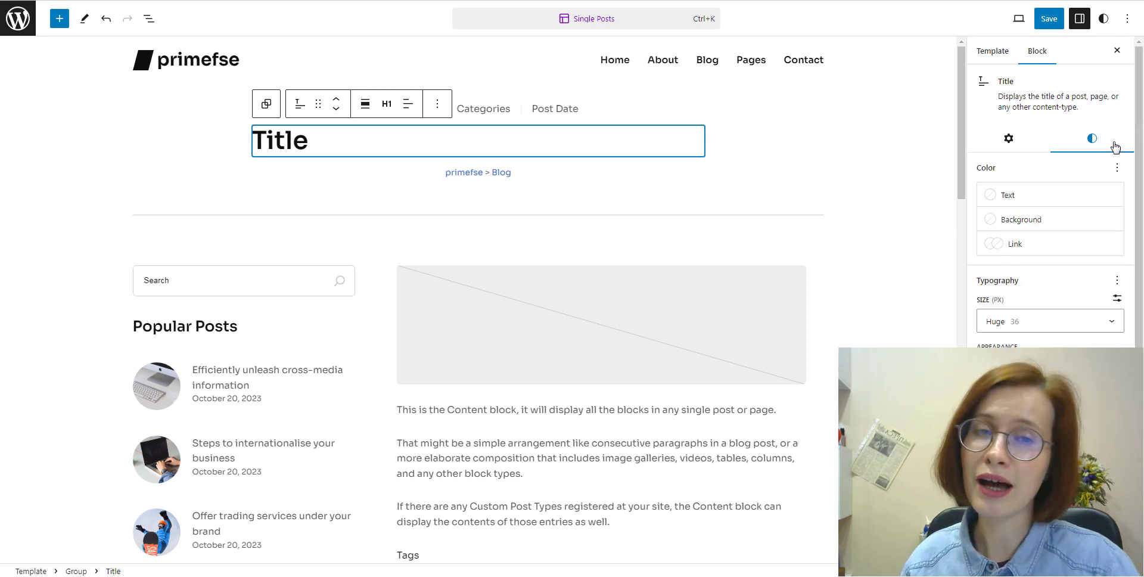
left_click(996, 198)
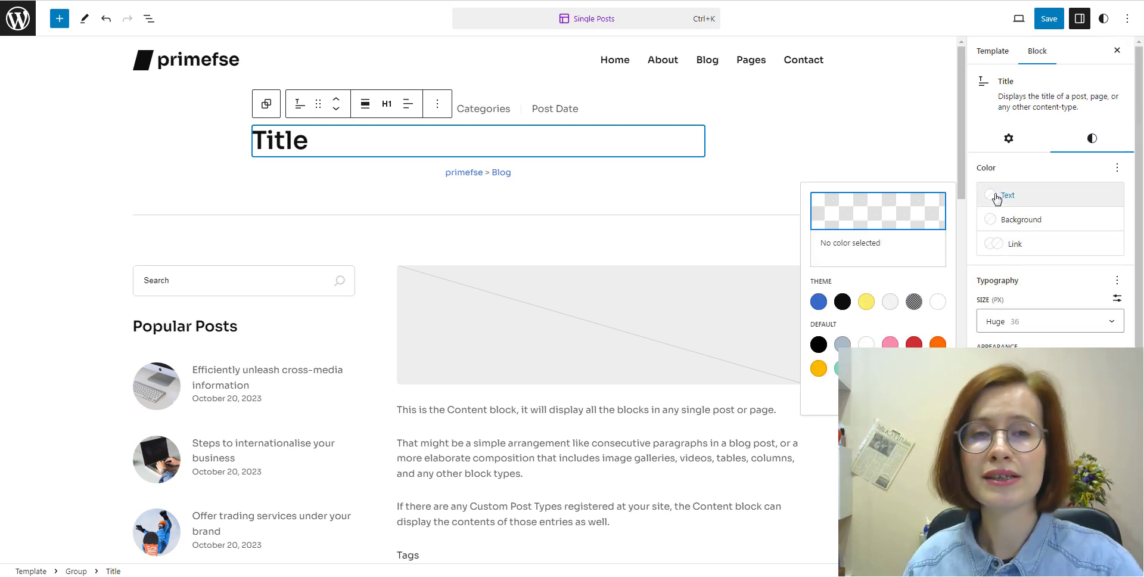
left_click(818, 301)
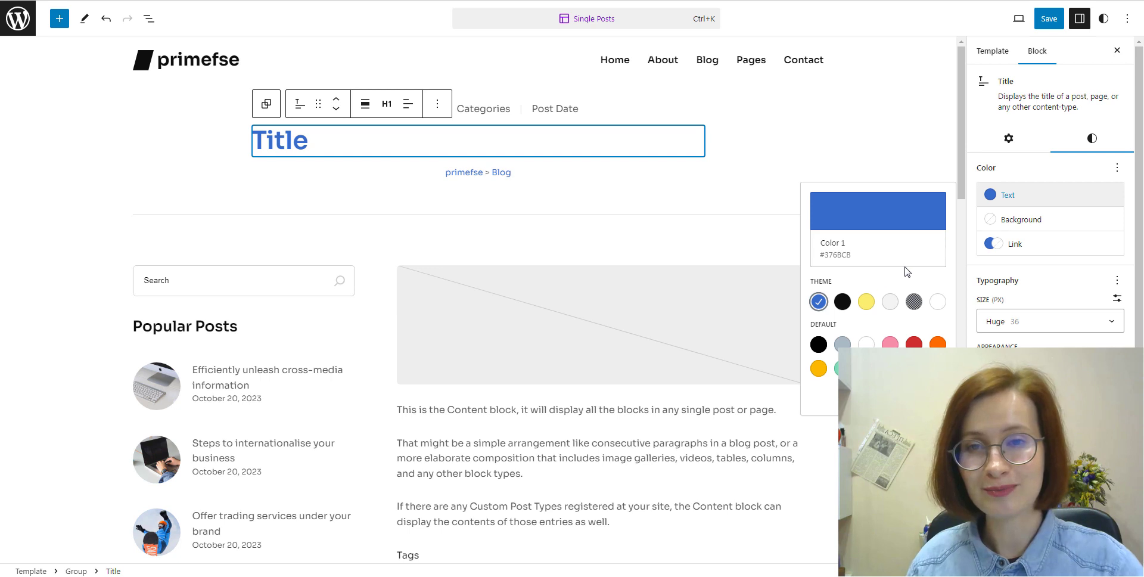
left_click(1066, 176)
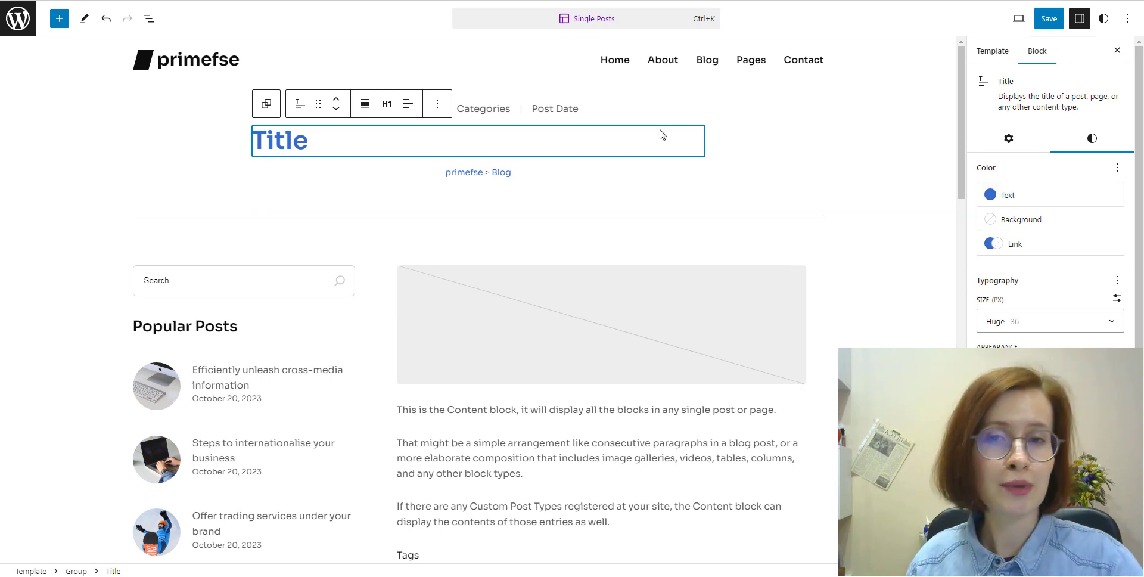
Select the Post Author block and switch on its avatar and Show bio options.
left_click(637, 111)
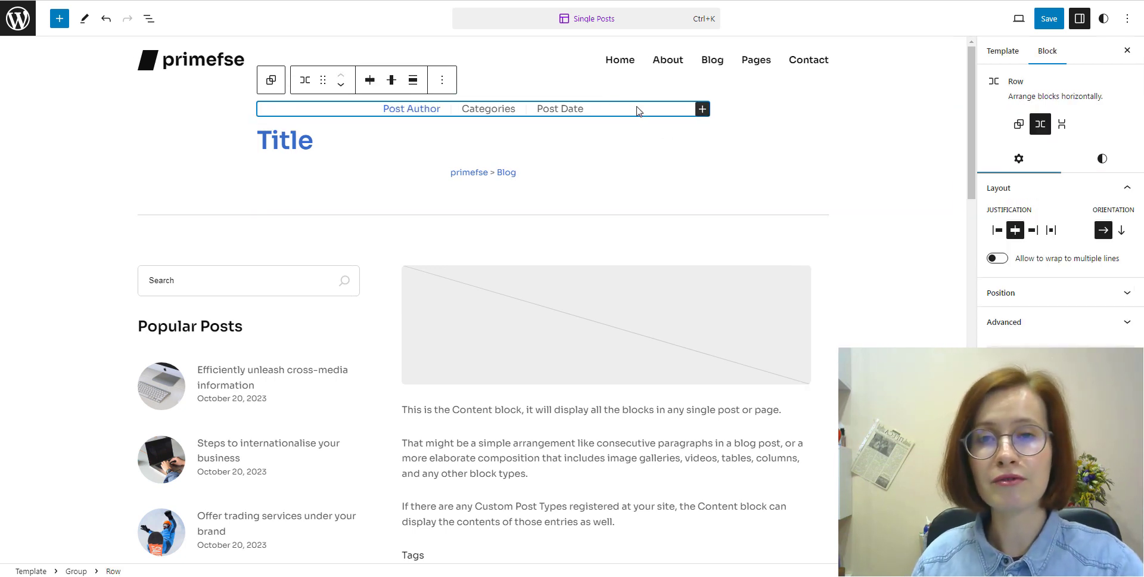
left_click(409, 114)
left_click(998, 190)
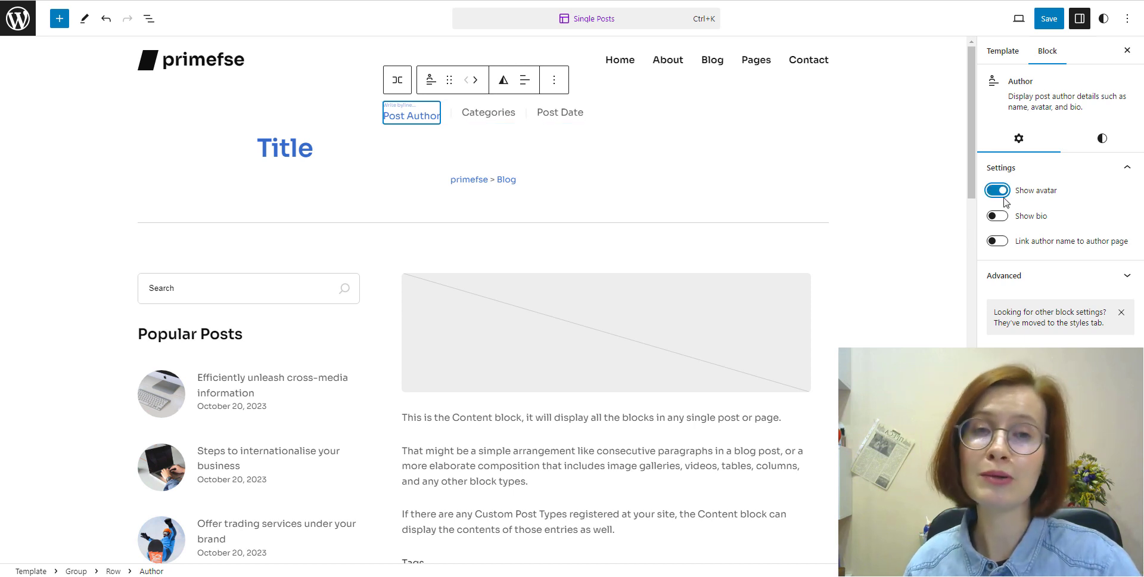
left_click(998, 215)
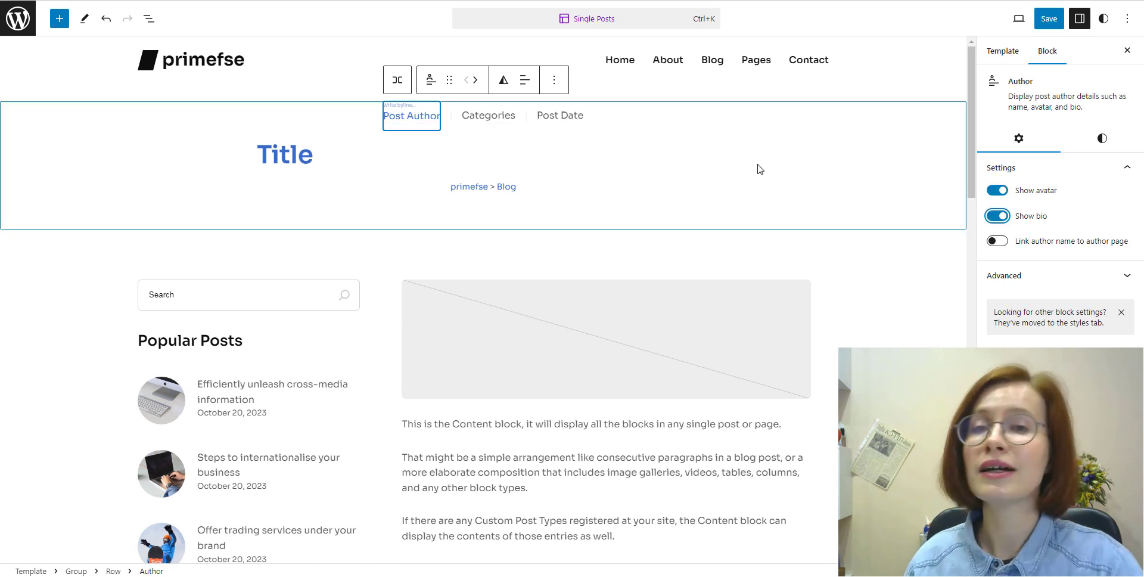
Inspect the Post Date, Categories, post header group and Tags blocks.
left_click(571, 114)
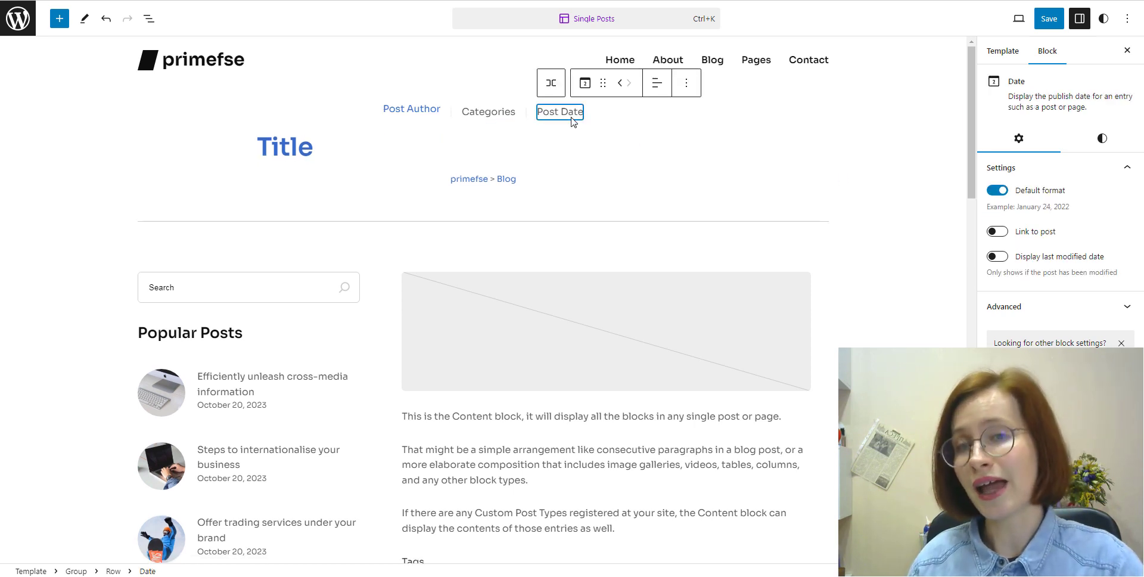
left_click(476, 118)
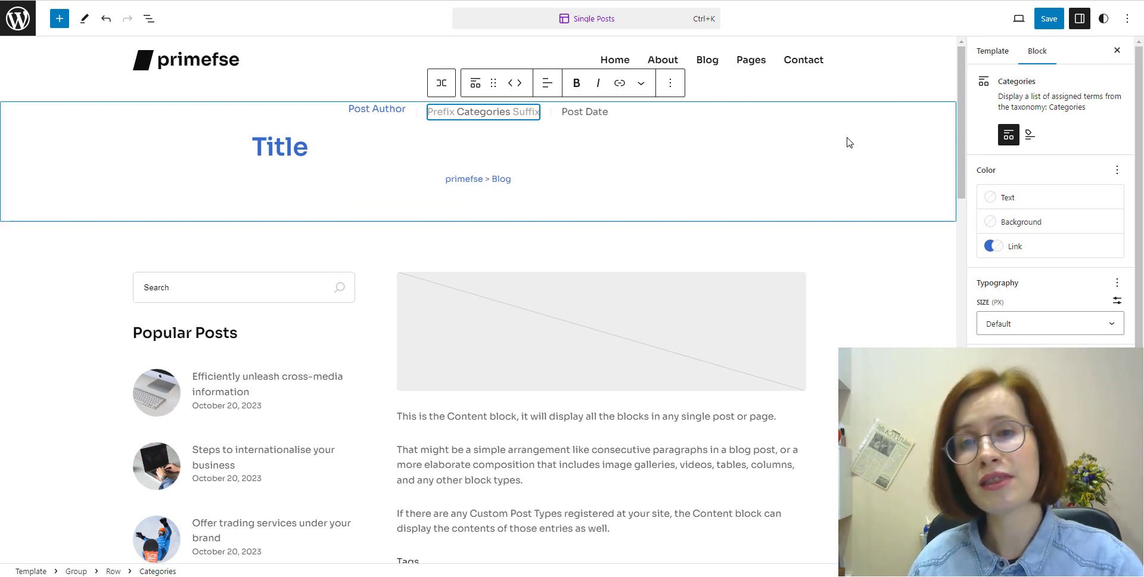
left_click(875, 142)
scroll(874, 143, "down", 4)
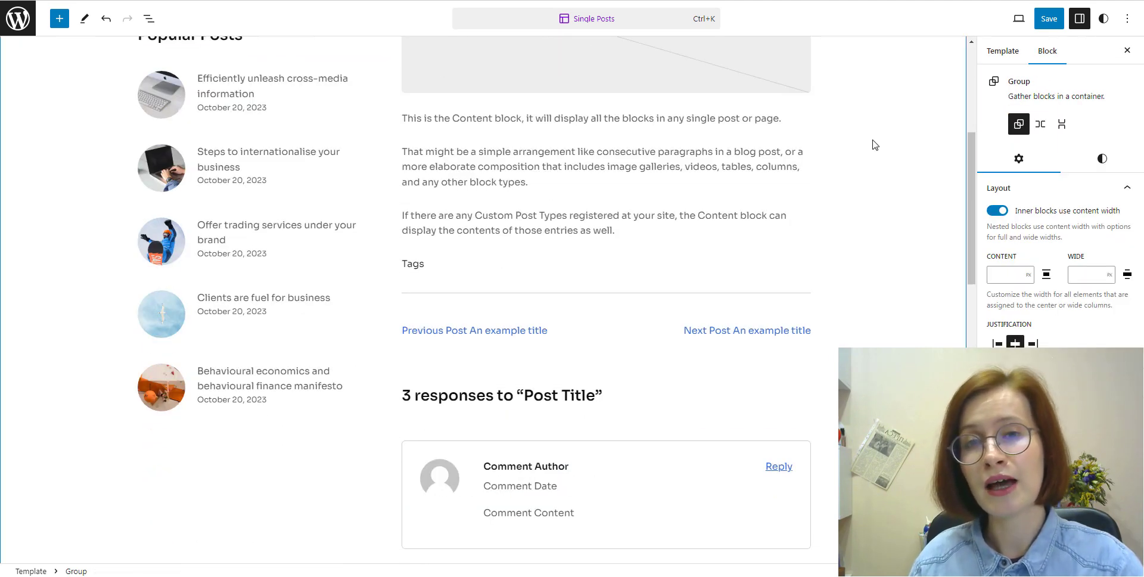
left_click(413, 267)
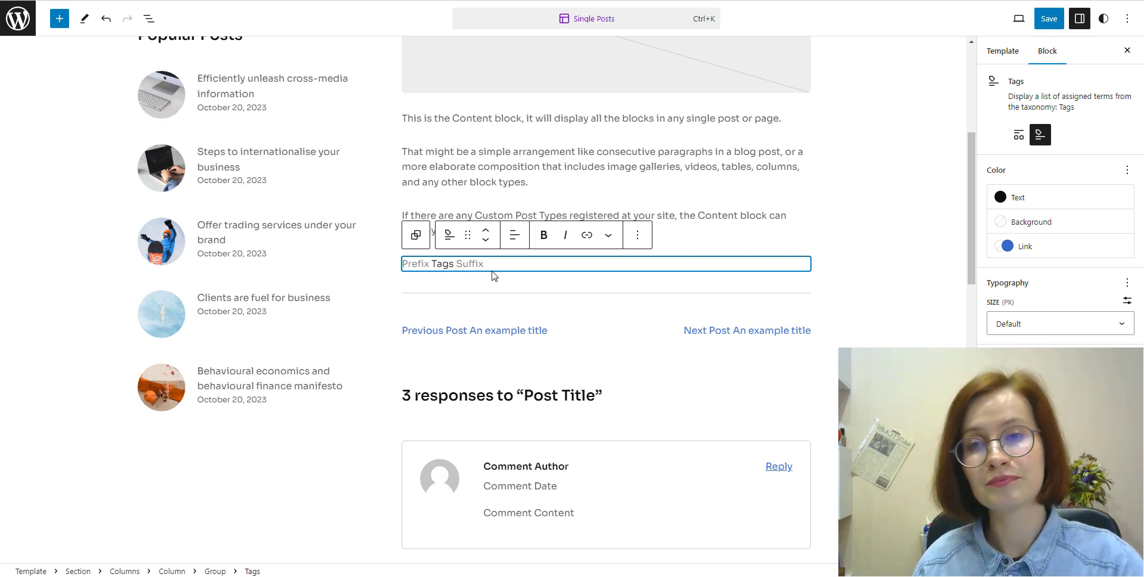
scroll(656, 298, "up", 5)
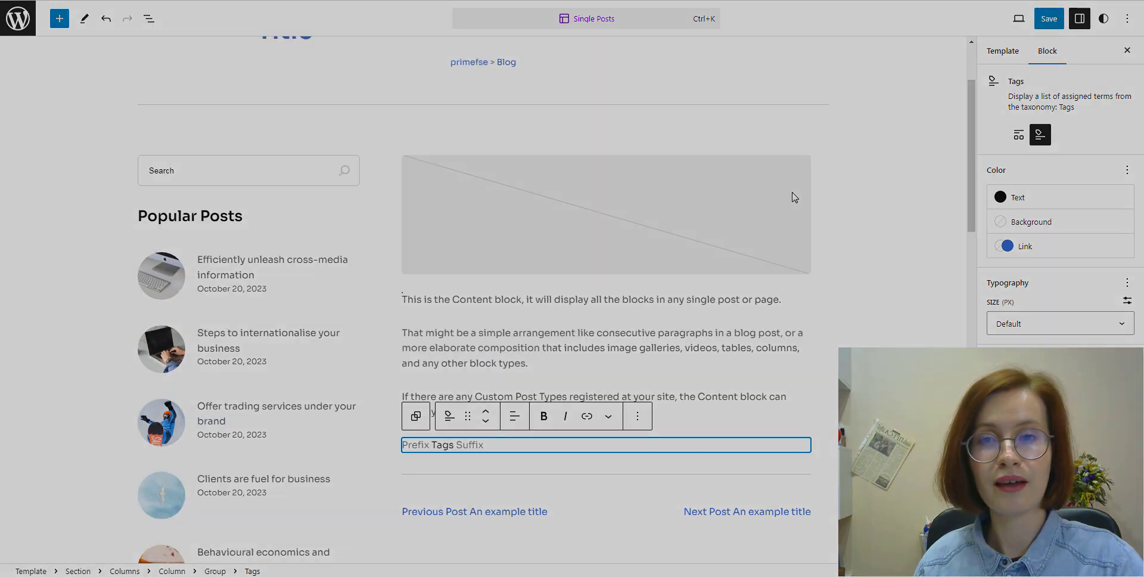
Select the Featured Image block and view its overlay, duotone and dimension styles.
left_click(654, 332)
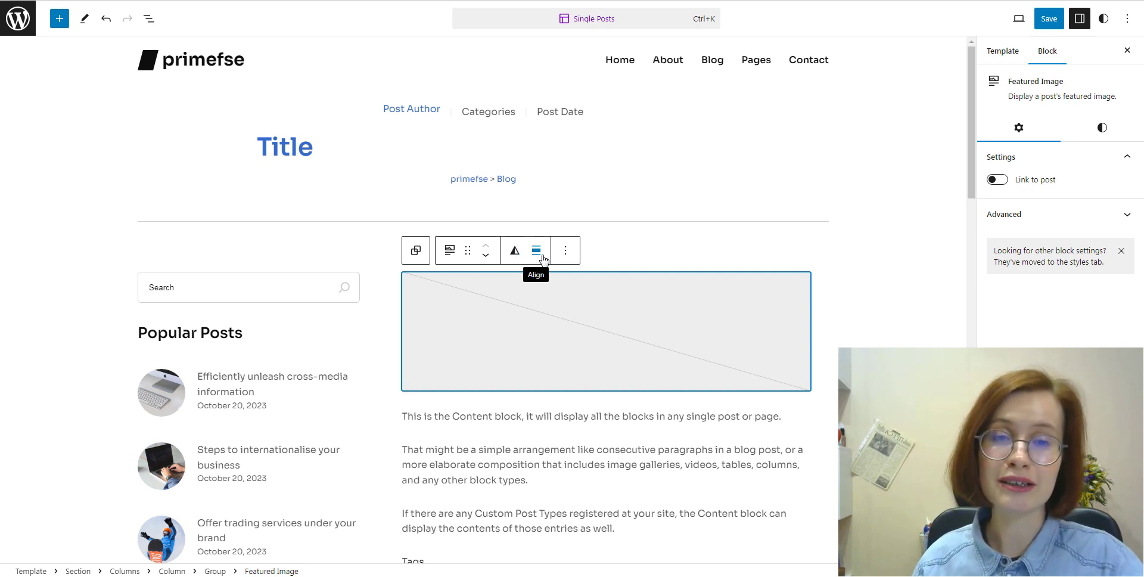
left_click(1096, 141)
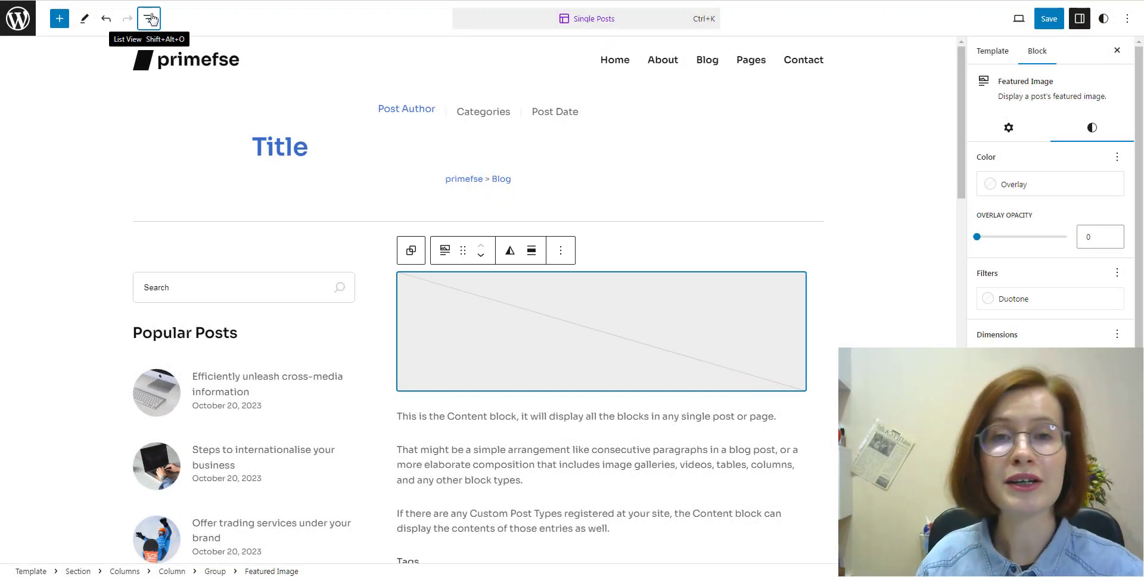
Select the Content block in List View and preview its Transform options without changing anything.
left_click(150, 18)
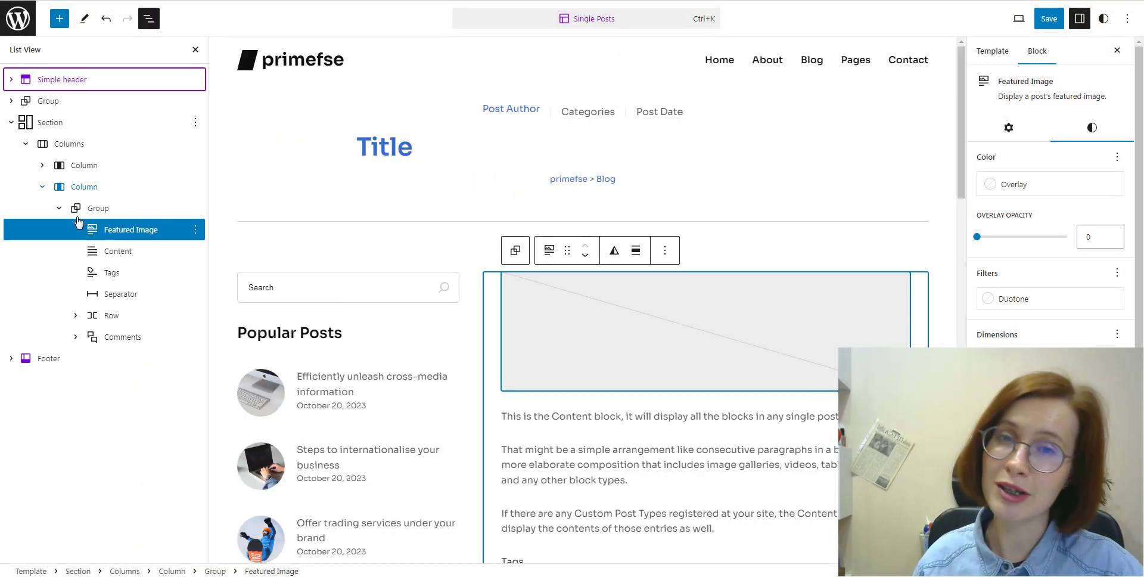
left_click(95, 257)
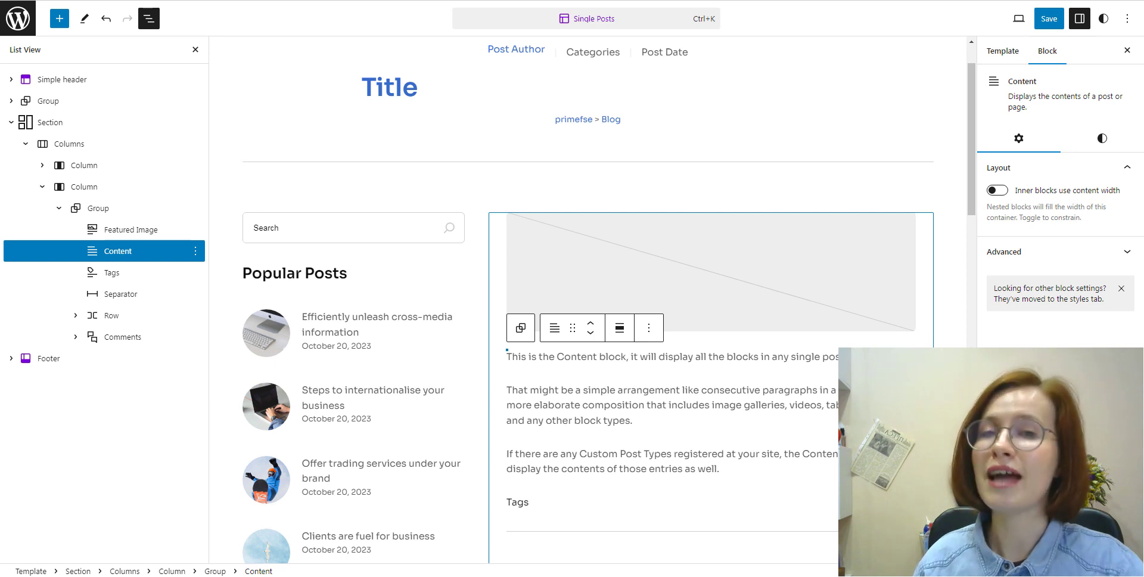
scroll(799, 298, "down", 1)
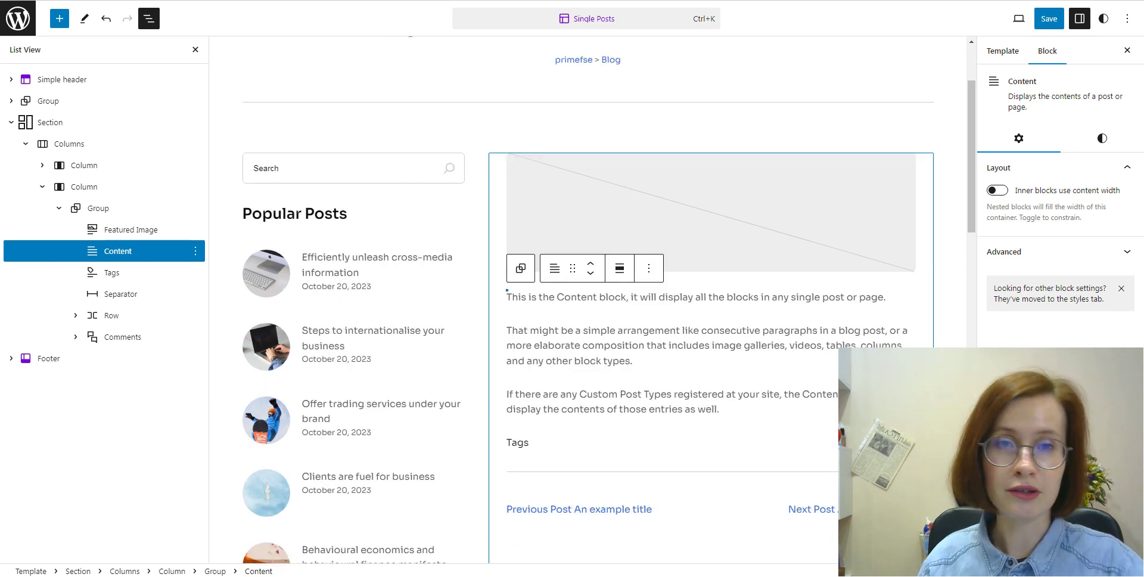
left_click(555, 269)
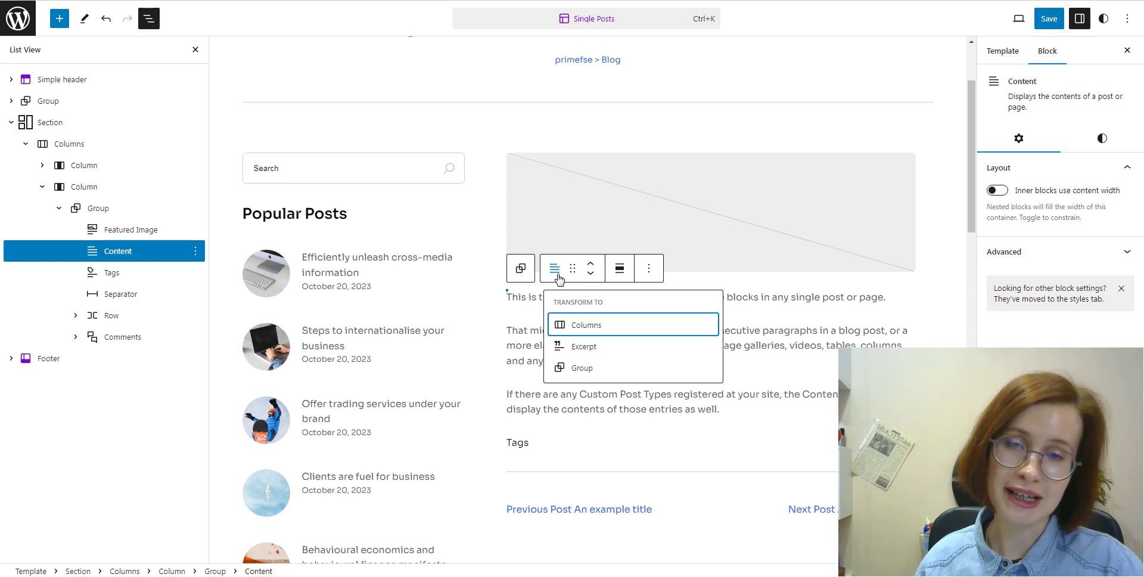
left_click(555, 269)
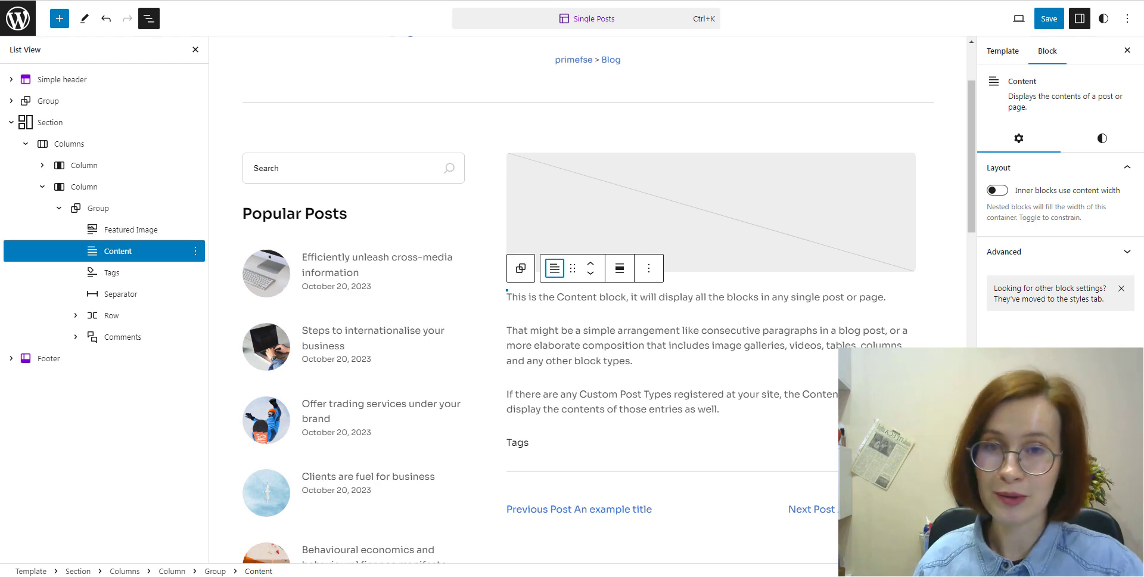
left_click_drag(971, 154, 983, 369)
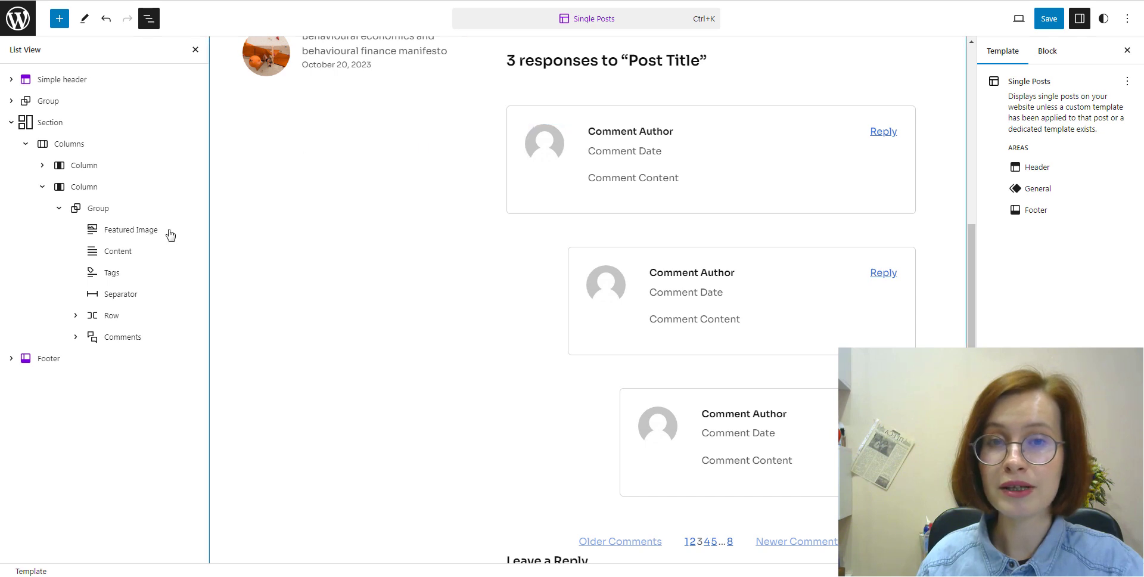
left_click(75, 338)
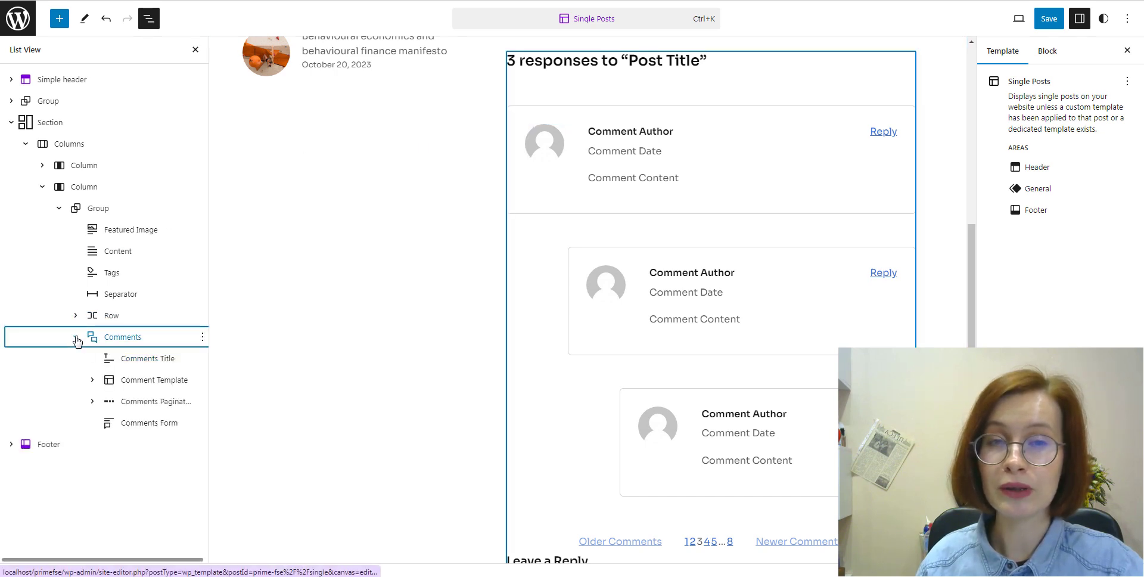
left_click(93, 381)
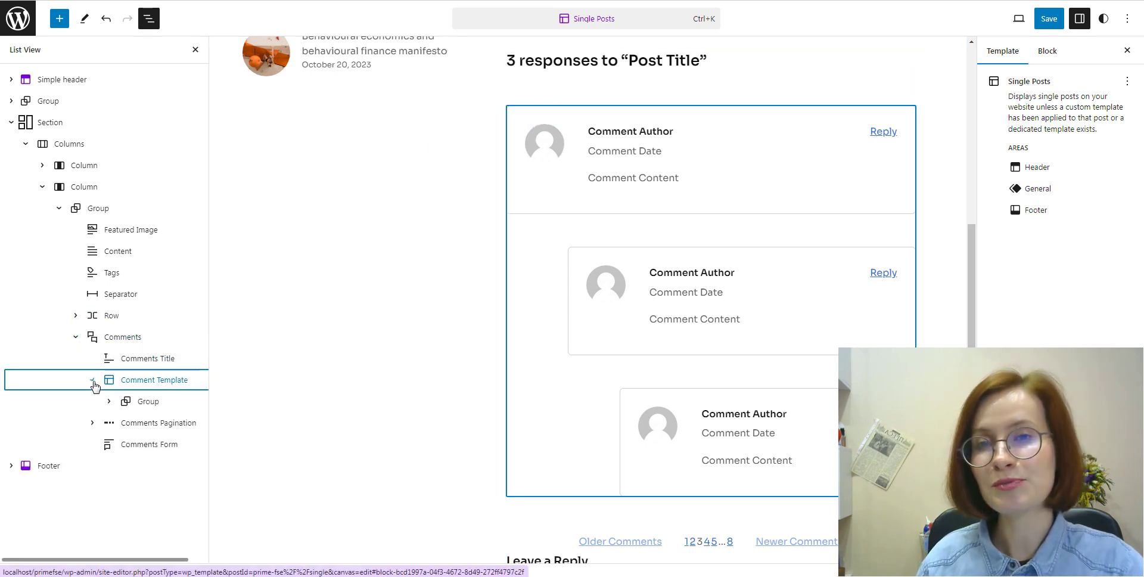
left_click(106, 403)
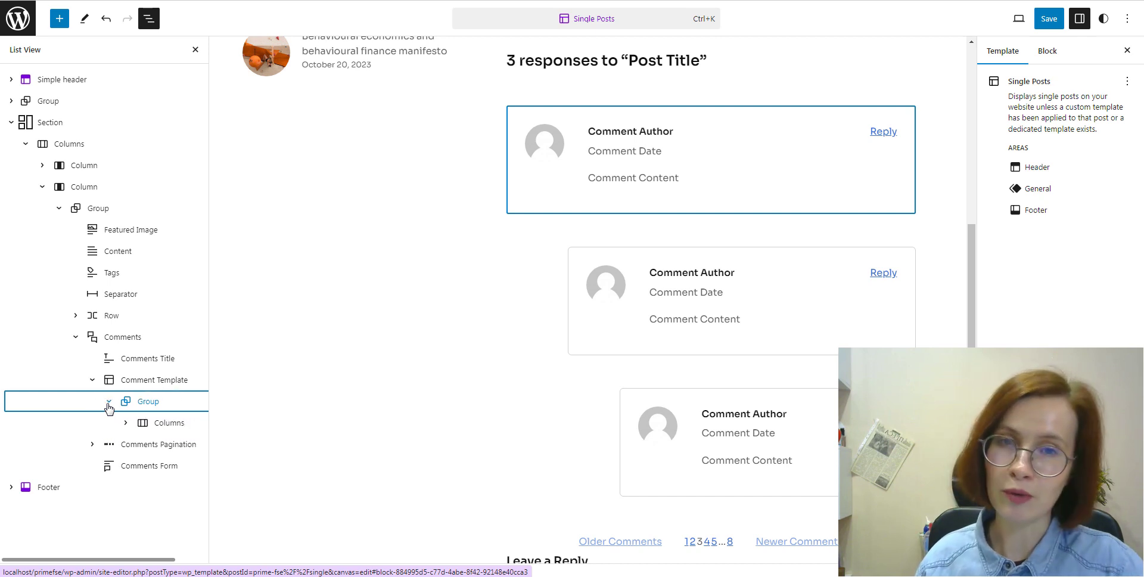
left_click(126, 424)
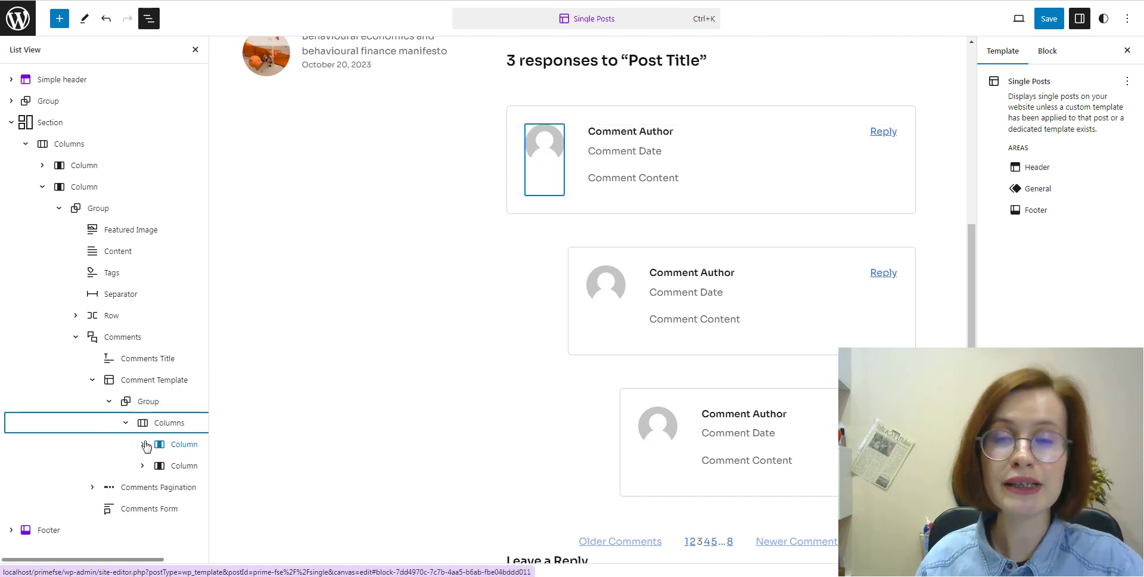
left_click(143, 444)
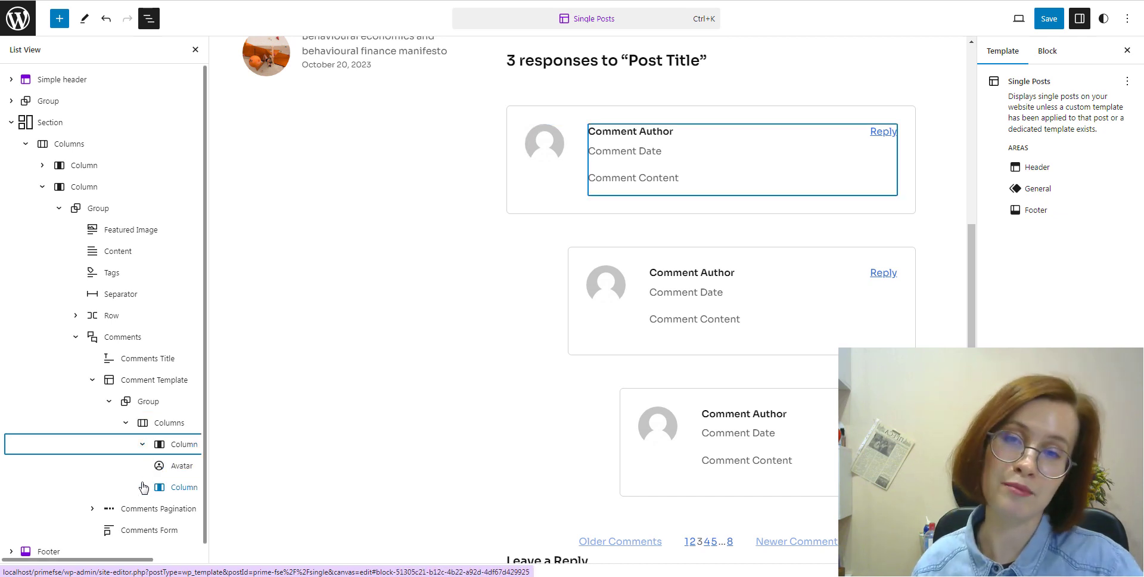
left_click(90, 511)
left_click(92, 509)
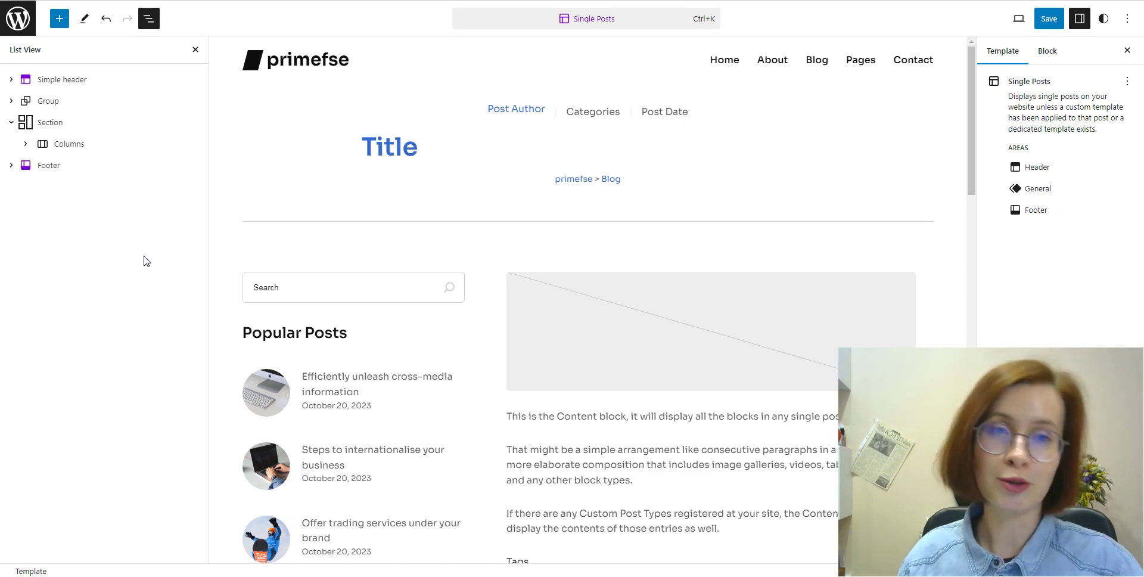
Search the block inserter for 'exc' and insert an Excerpt block into the template.
left_click(59, 18)
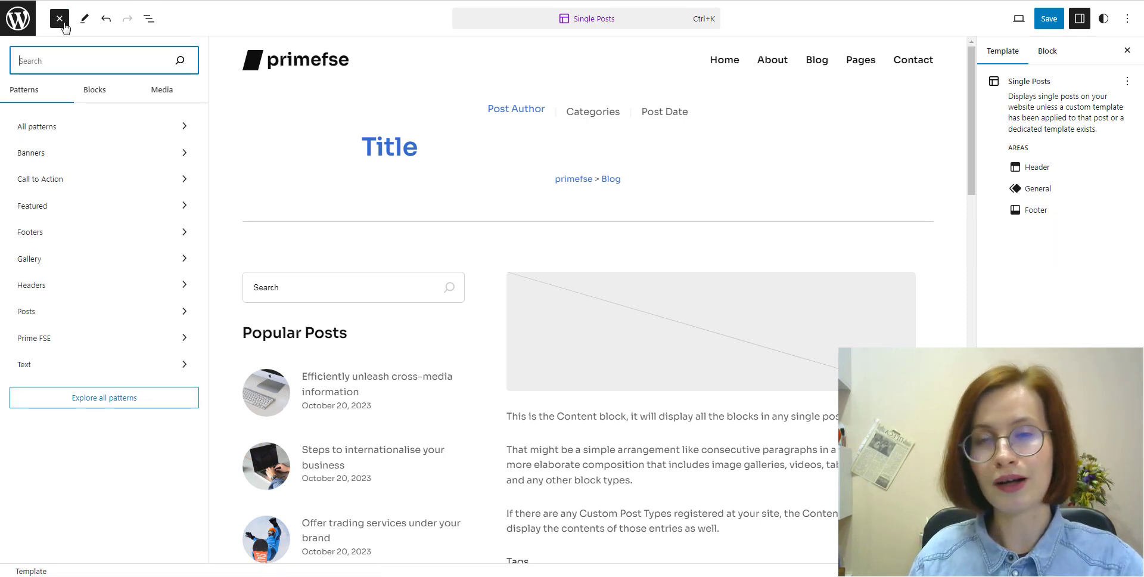
left_click(90, 95)
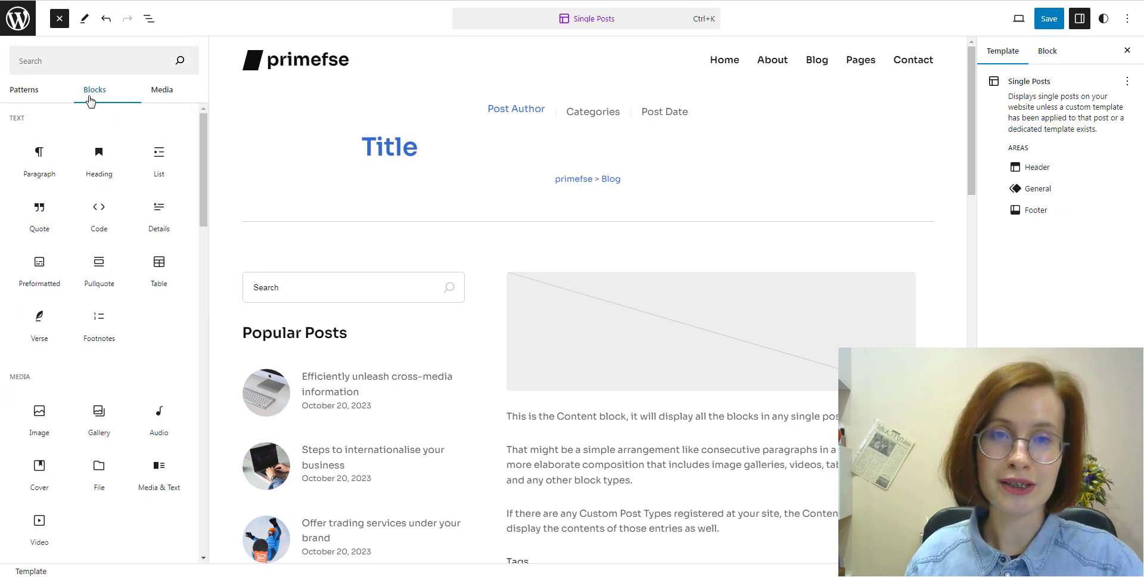
left_click(85, 60)
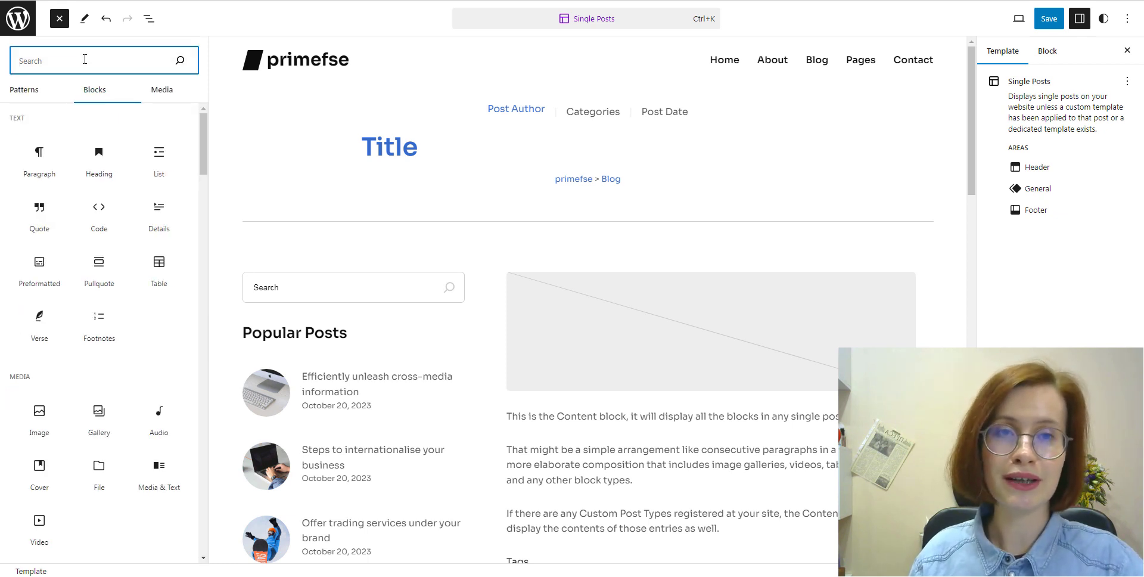
type("exc")
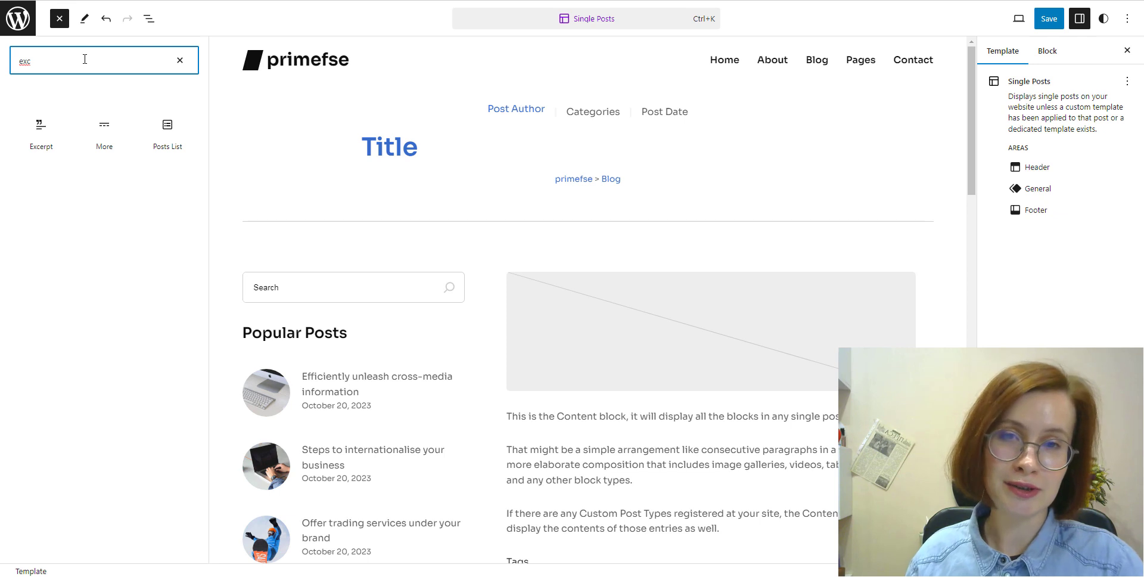
left_click(48, 143)
left_click(180, 61)
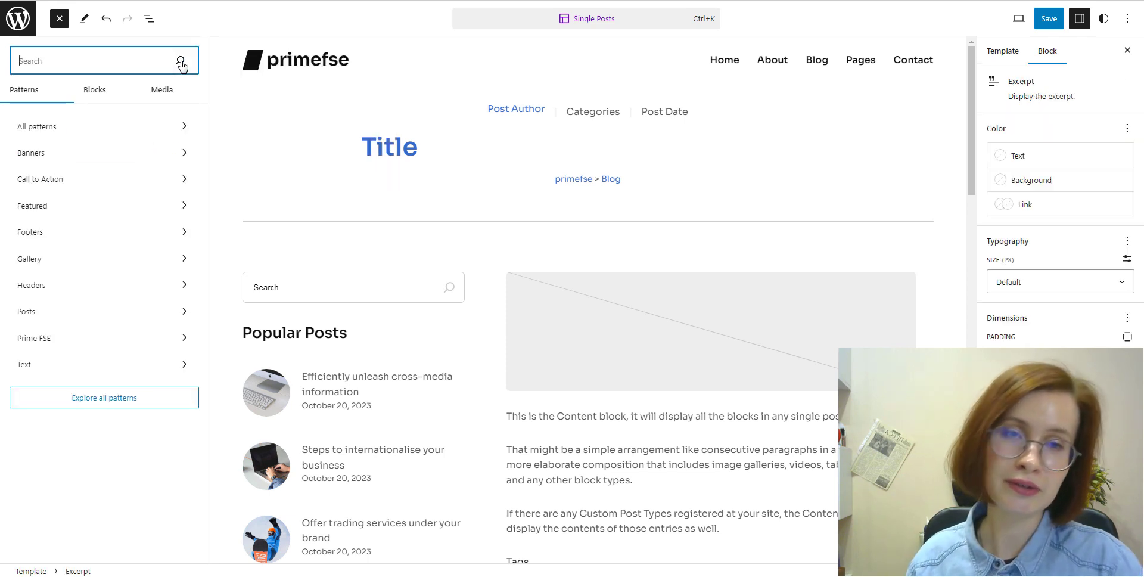
left_click(59, 19)
In List View, drag the Excerpt block into the title group just below Title.
left_click(149, 18)
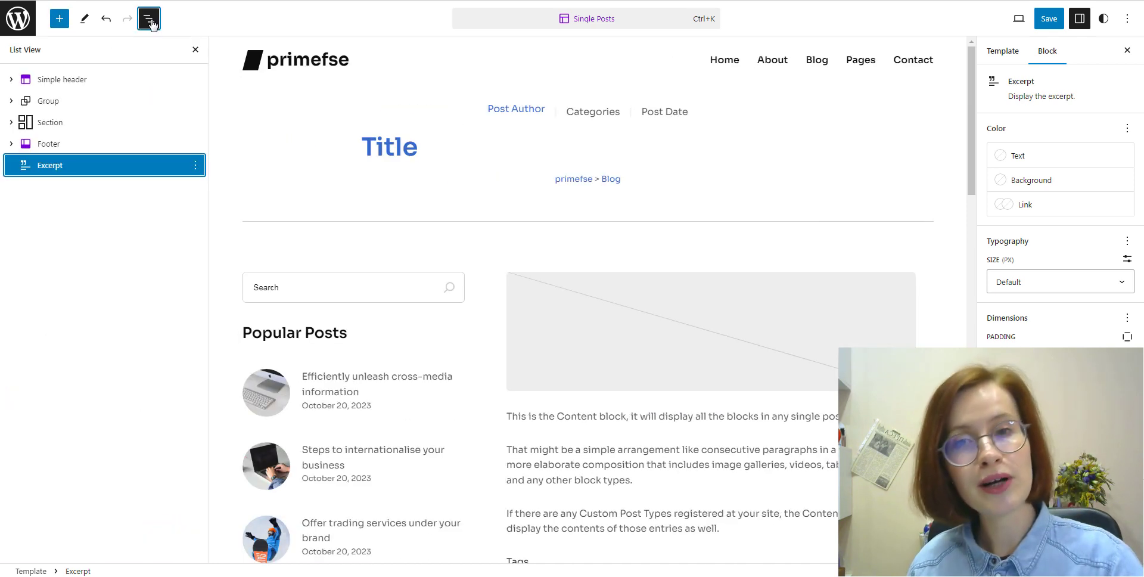
left_click(12, 102)
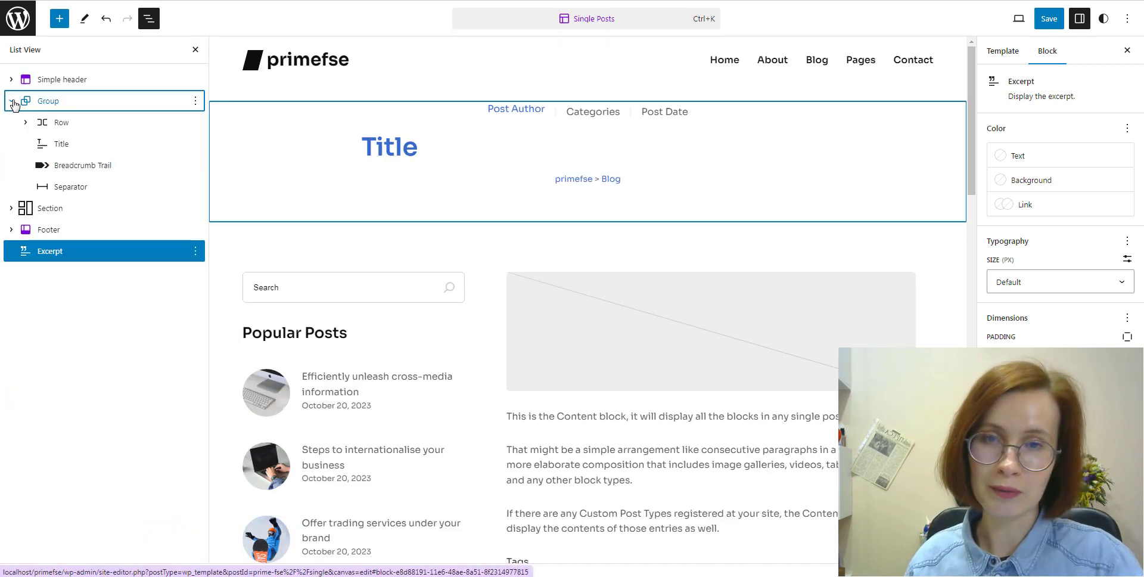
left_click(51, 255)
left_click_drag(52, 255, 77, 154)
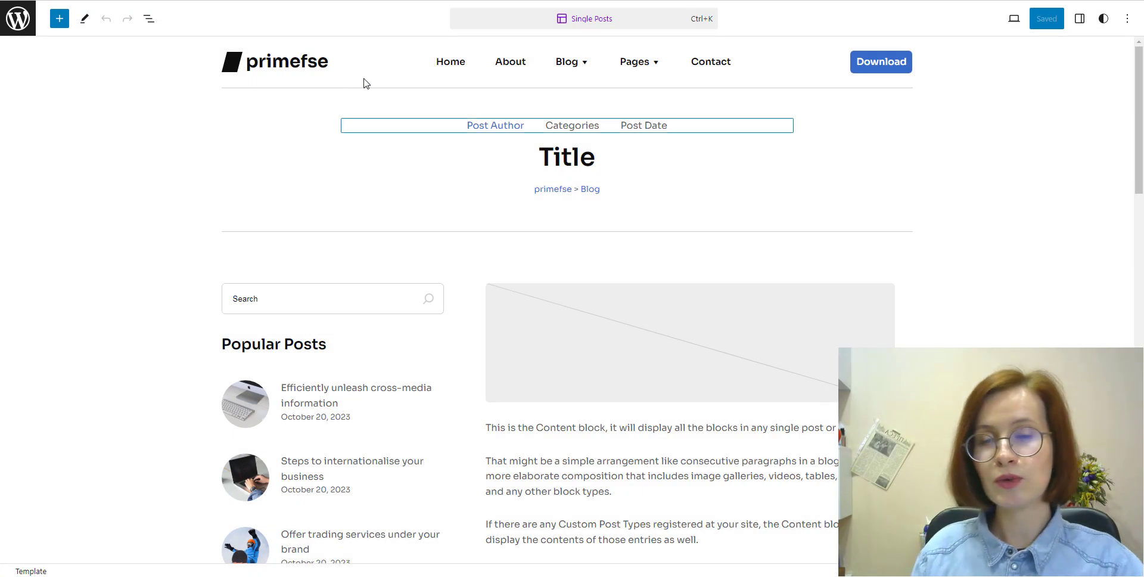
Expand Section > Columns > Column > Group and add an empty block after Comments.
left_click(149, 18)
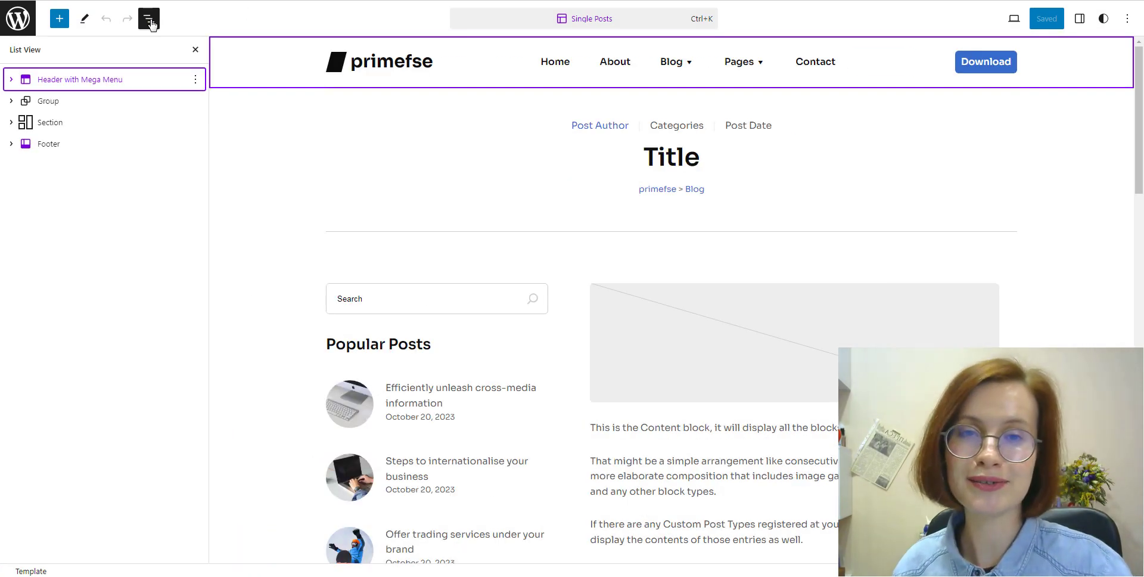
left_click(15, 123)
left_click(25, 144)
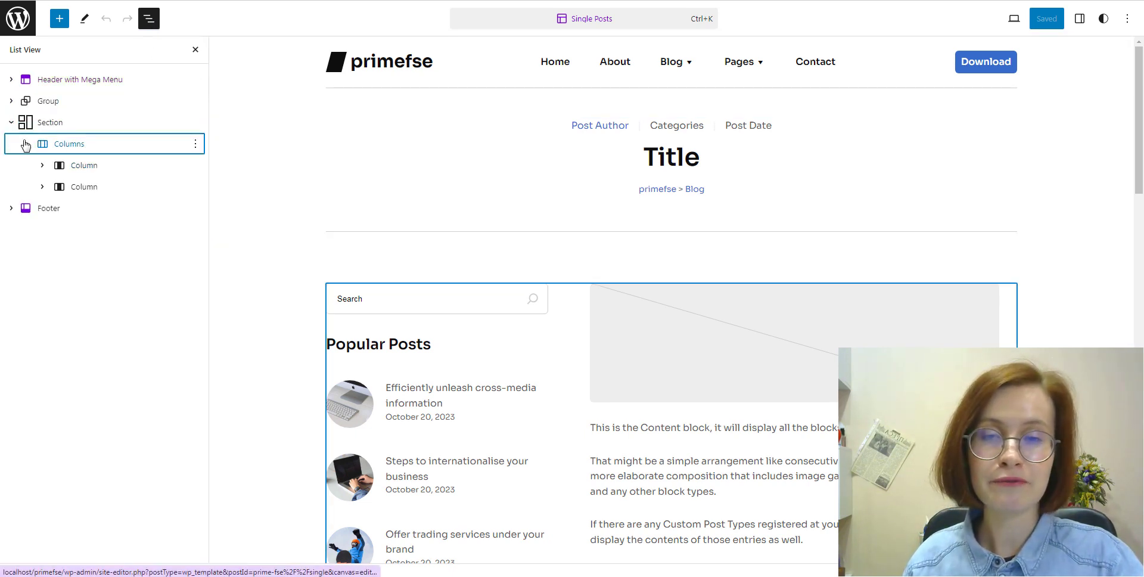
left_click(42, 186)
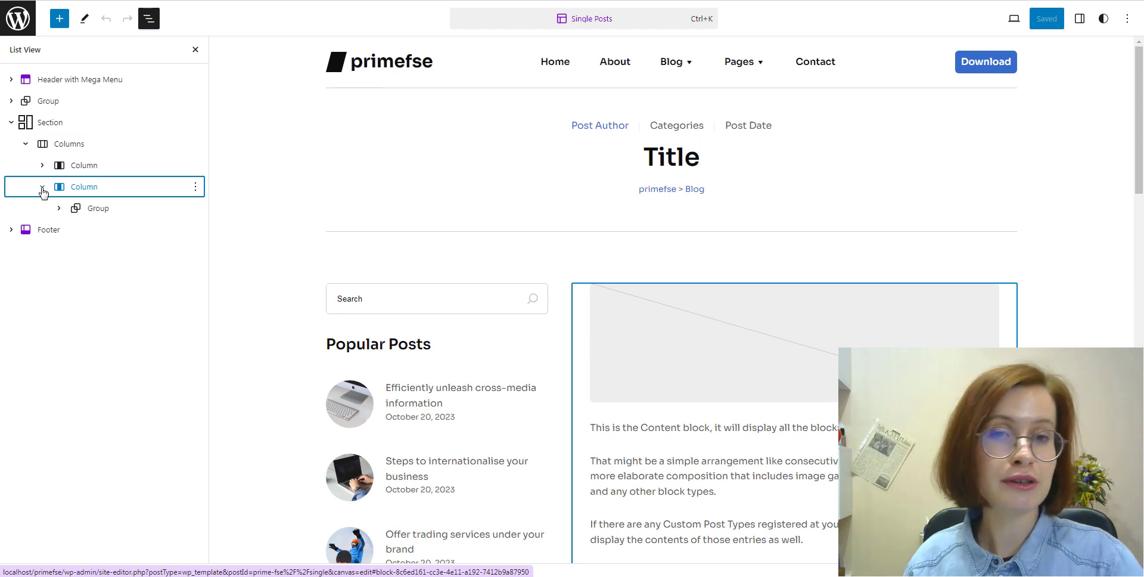
left_click(59, 208)
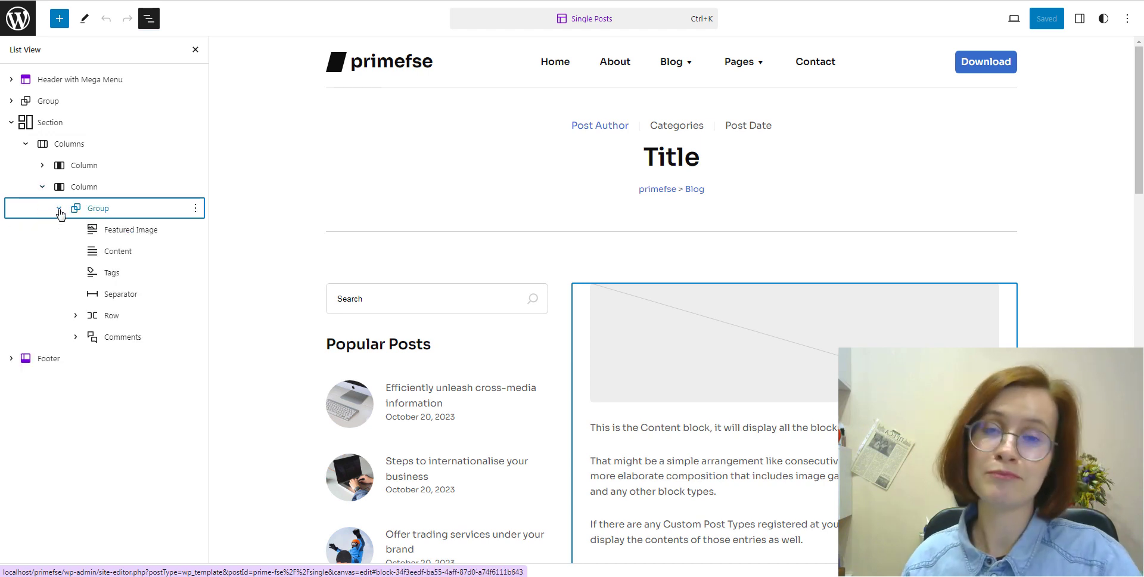
left_click(153, 337)
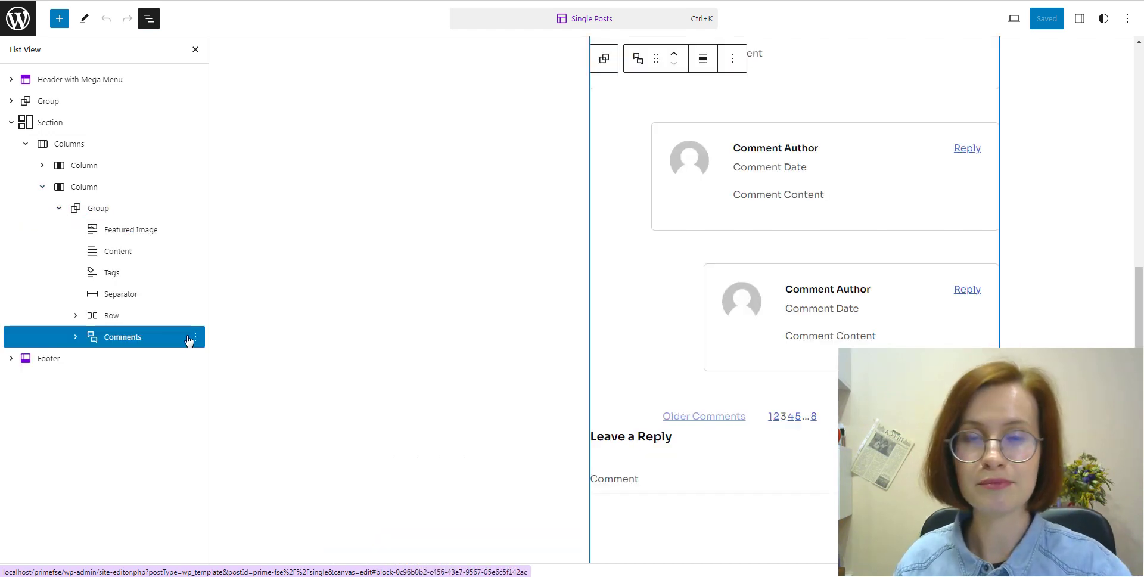
left_click(195, 338)
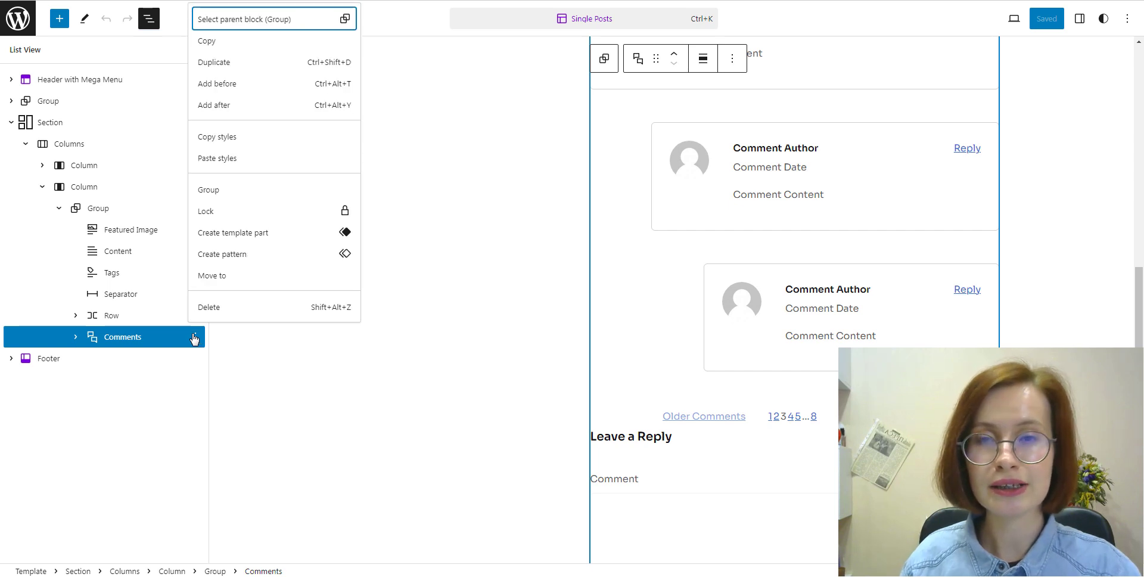
left_click(214, 105)
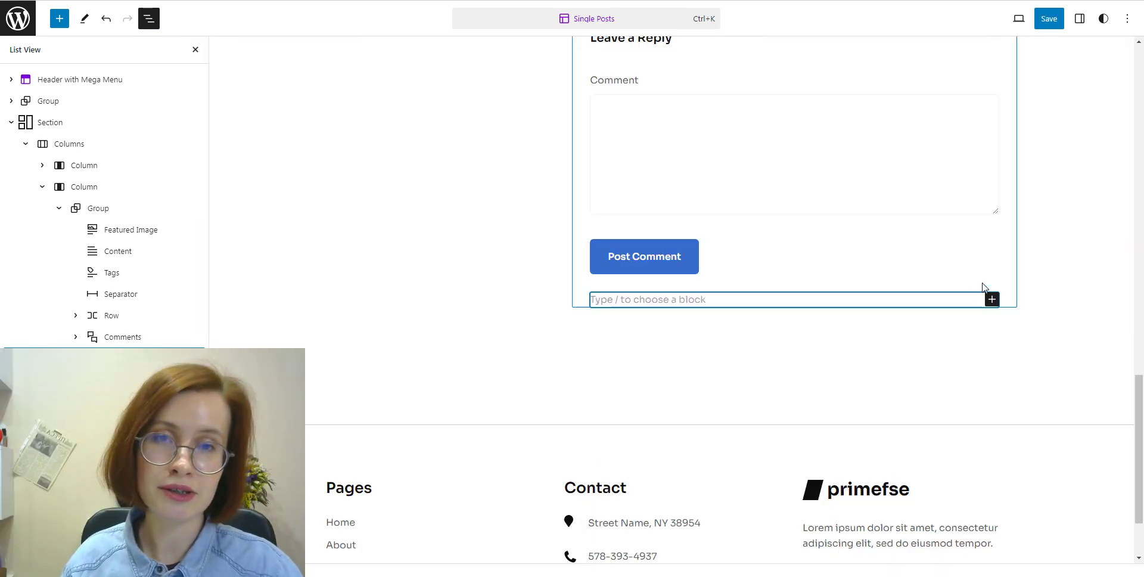
Search 'for' in the inserter and place the Form1 pattern in the empty block.
left_click(992, 299)
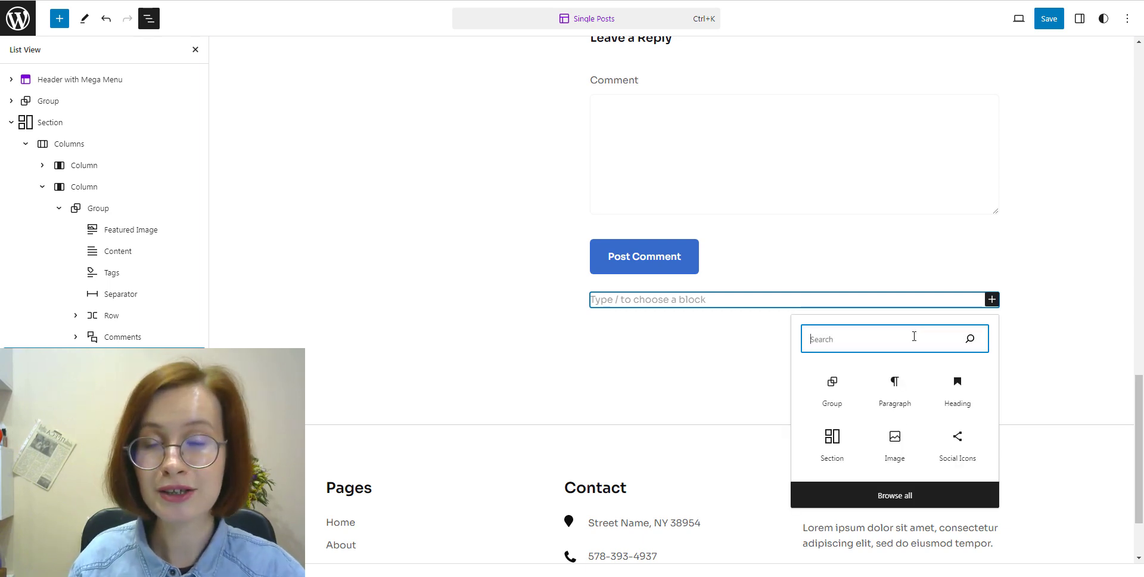
type("for")
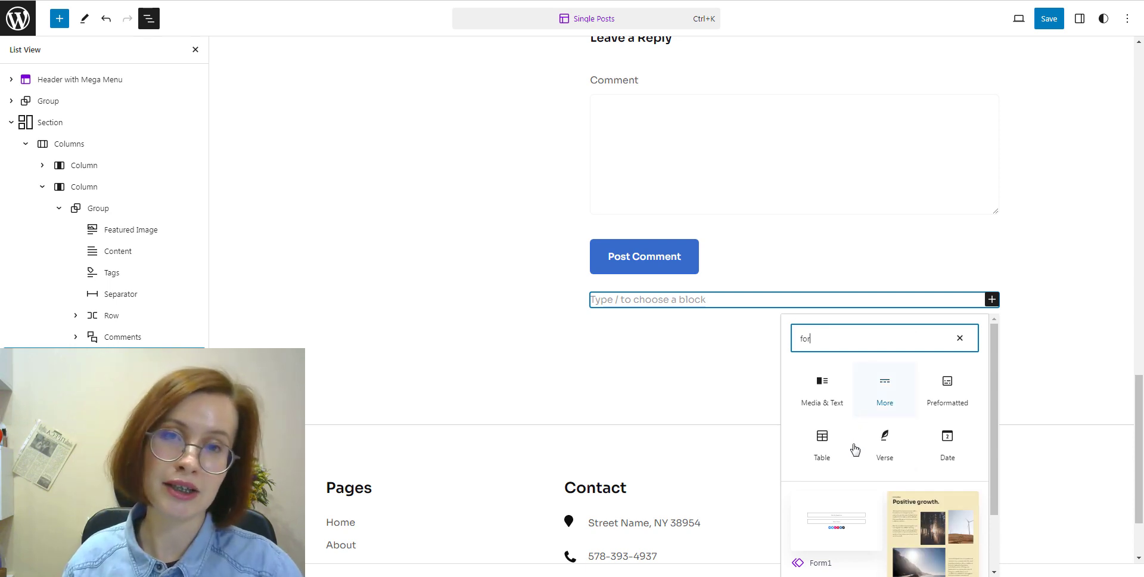
scroll(870, 523, "down", 1)
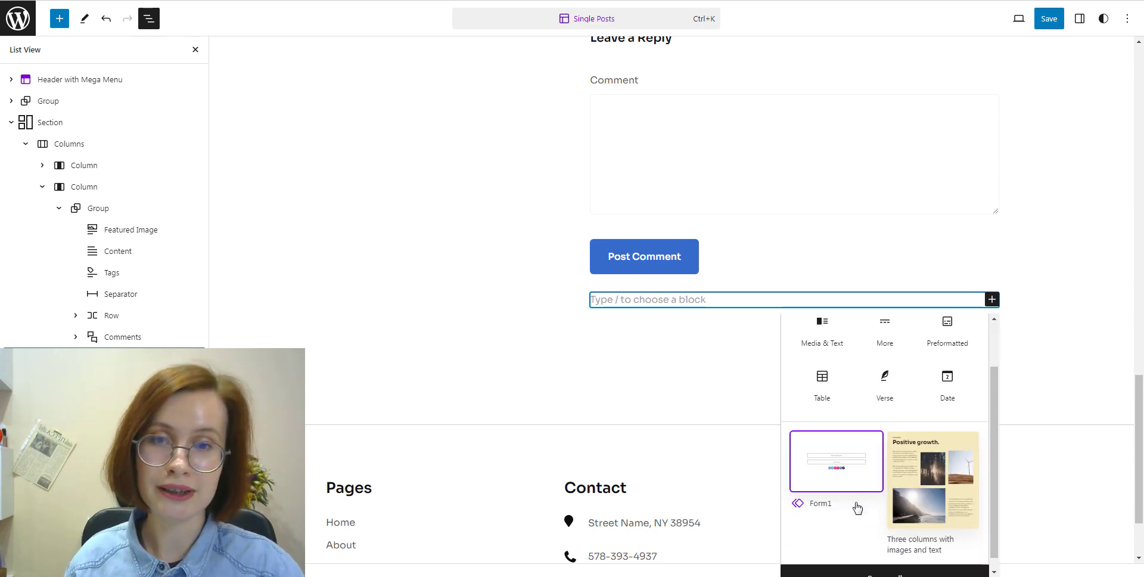
left_click(844, 486)
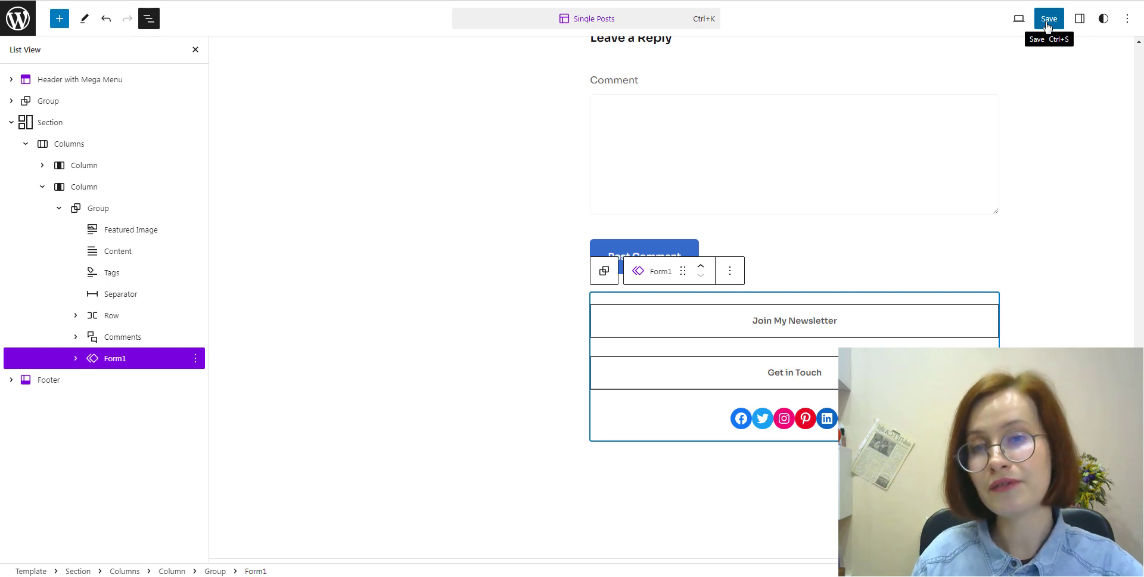
Save the Single Posts template and confirm the save.
left_click(1047, 24)
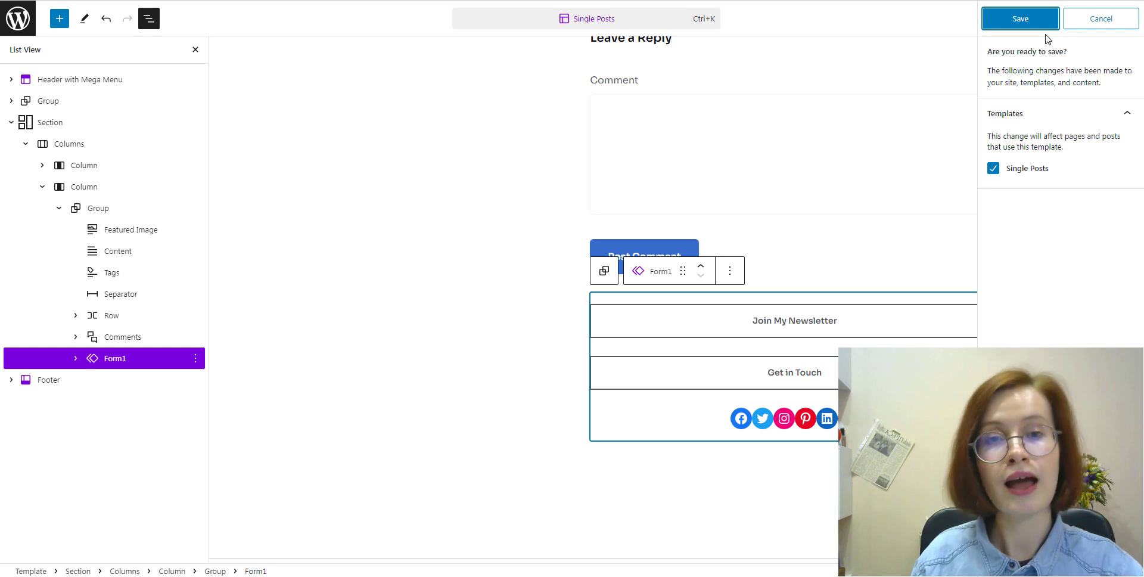
left_click(1024, 21)
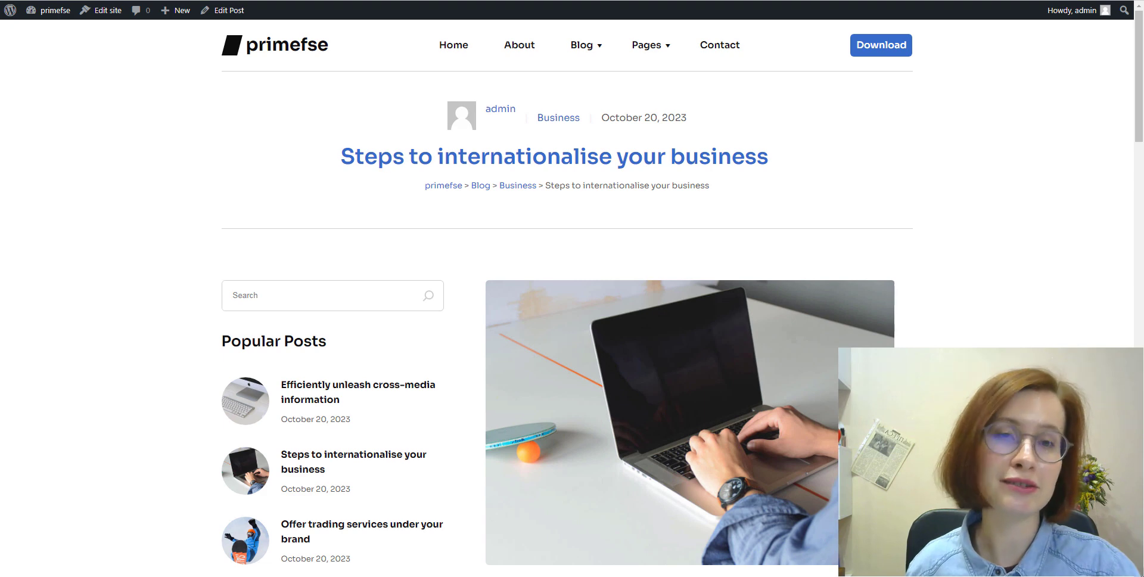
Scroll the live post past the comments to the newsletter buttons and social icons, then back up.
scroll(572, 298, "down", 6)
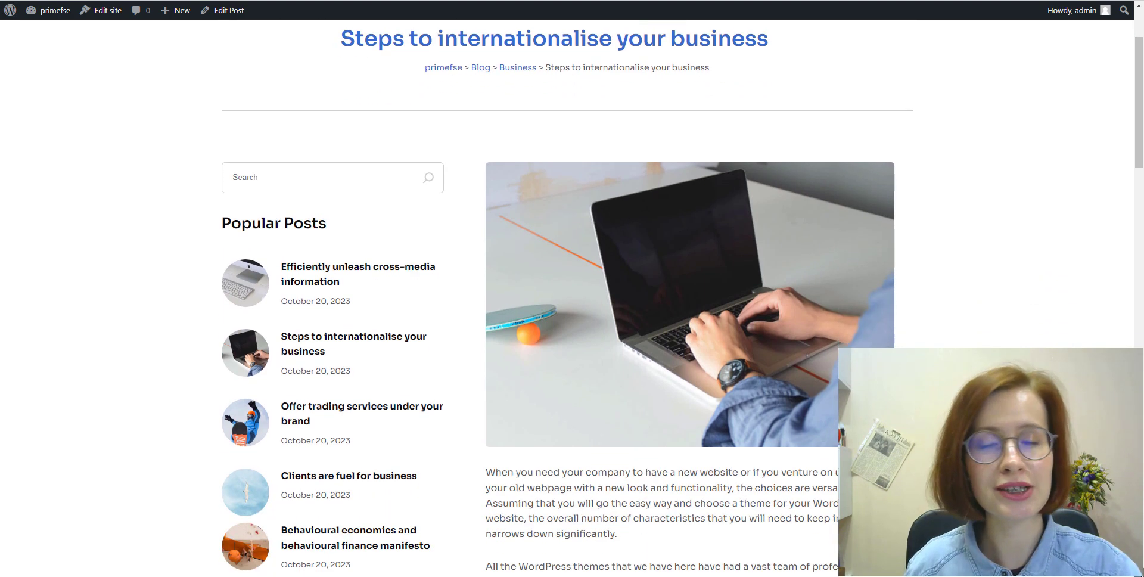
scroll(572, 298, "down", 5)
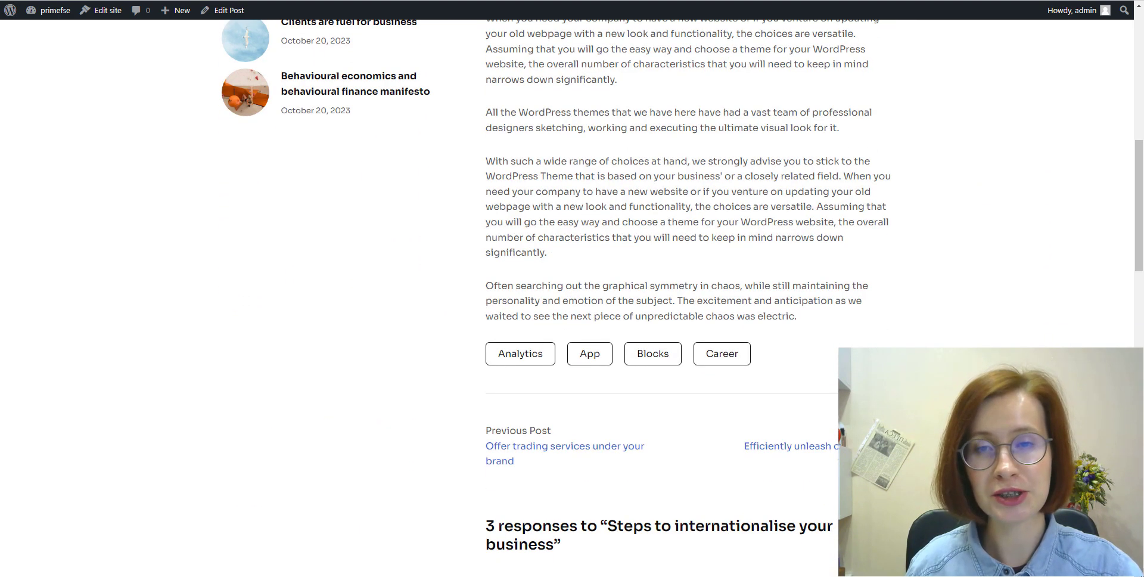
scroll(572, 298, "down", 2)
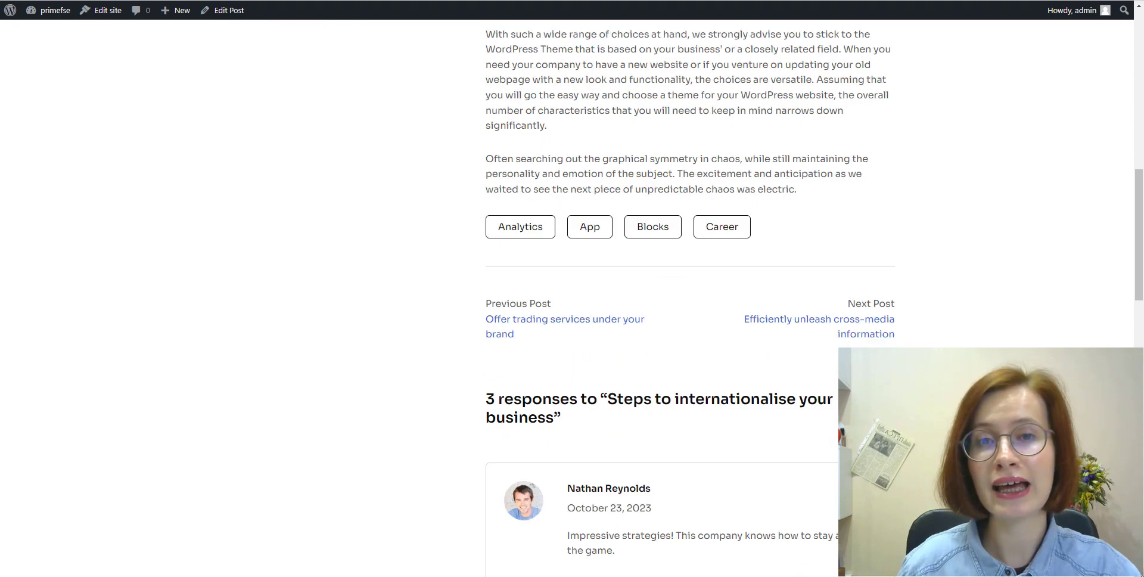
scroll(572, 298, "down", 1)
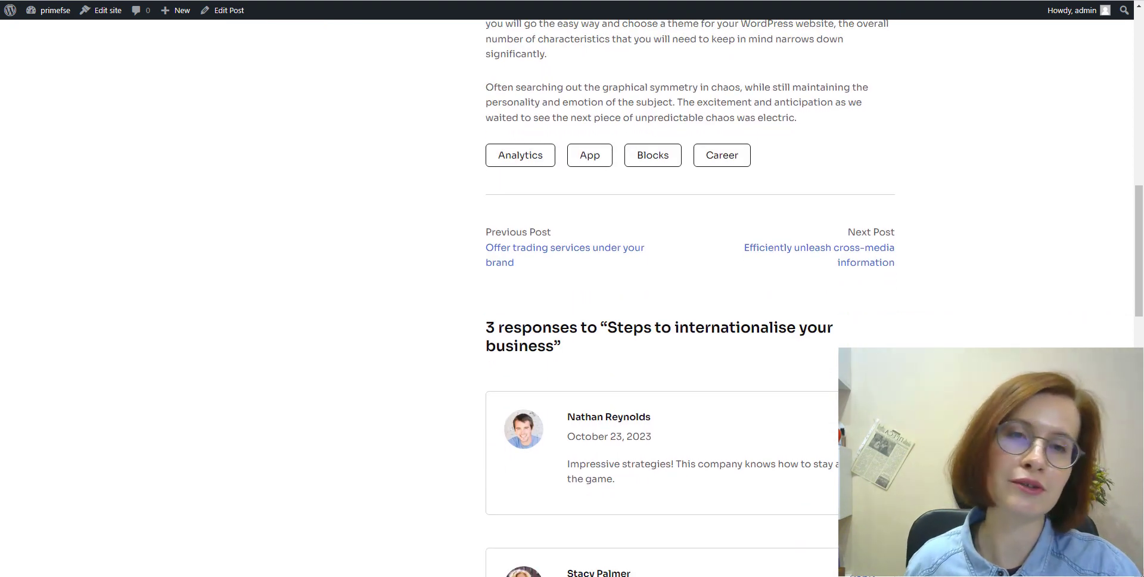
scroll(690, 298, "down", 4)
scroll(690, 298, "down", 2)
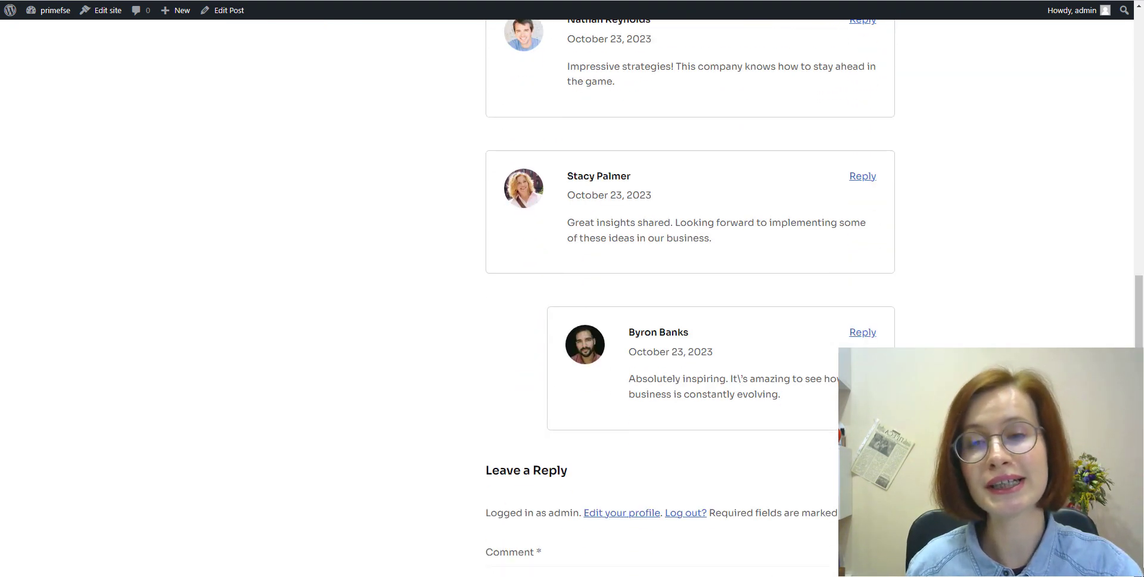
scroll(689, 298, "down", 4)
scroll(690, 298, "down", 2)
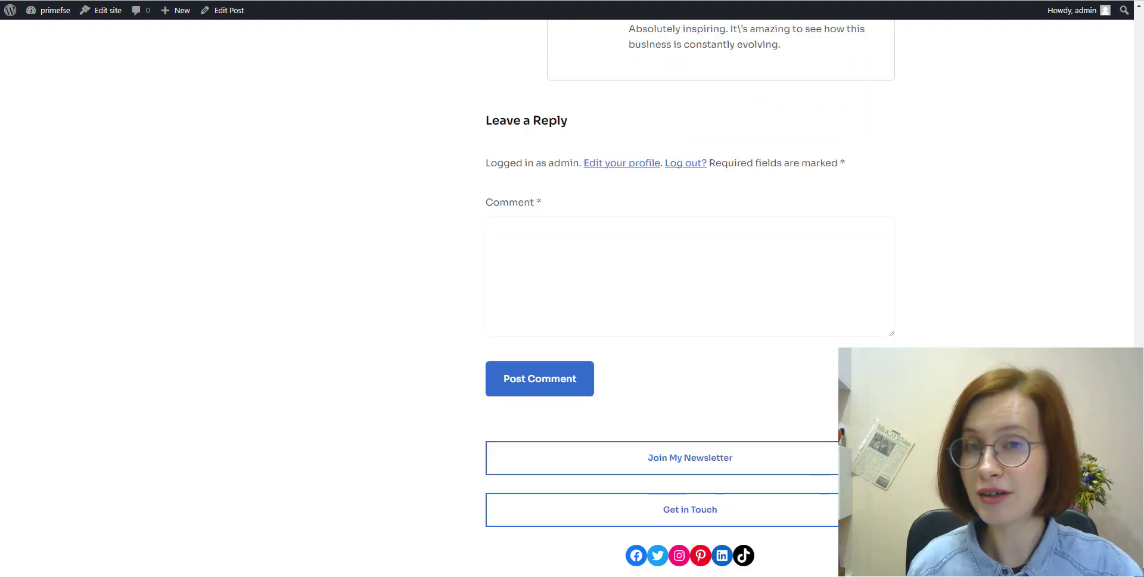
scroll(690, 298, "down", 1)
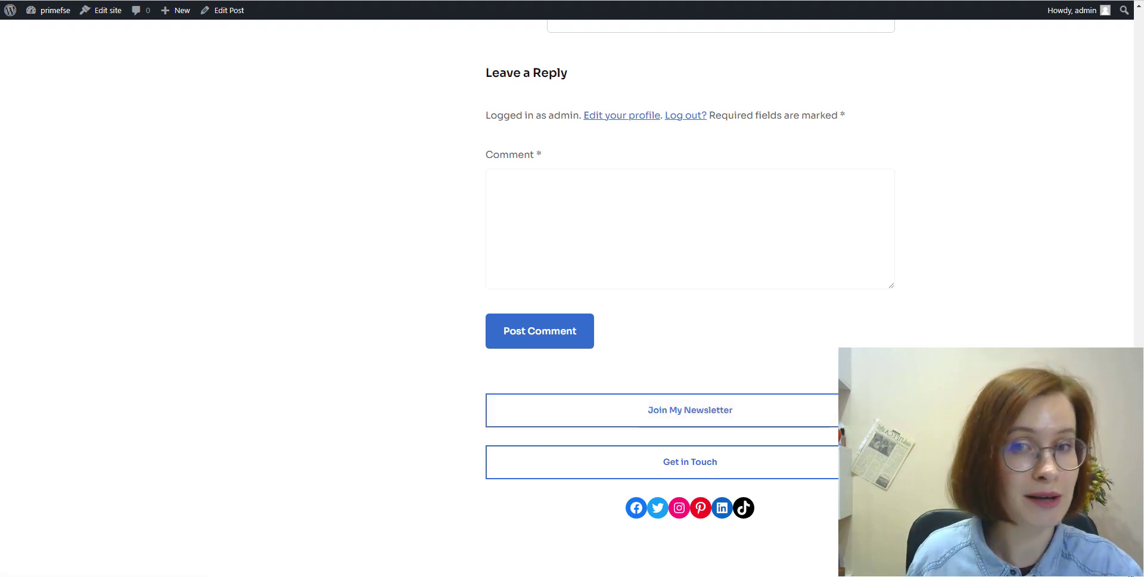
scroll(690, 298, "up", 14)
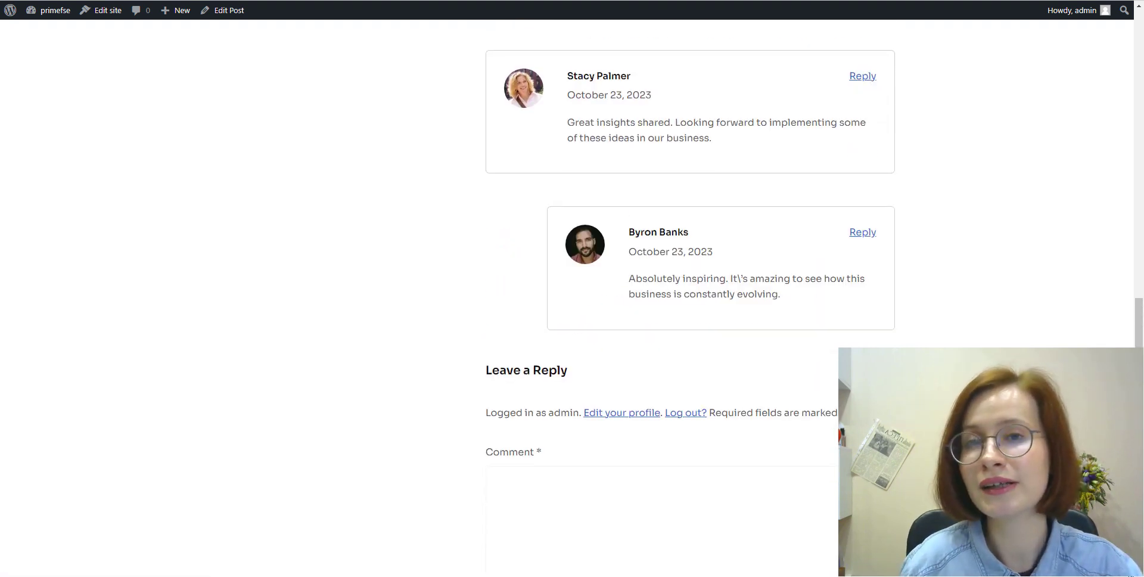
scroll(838, 376, "up", 15)
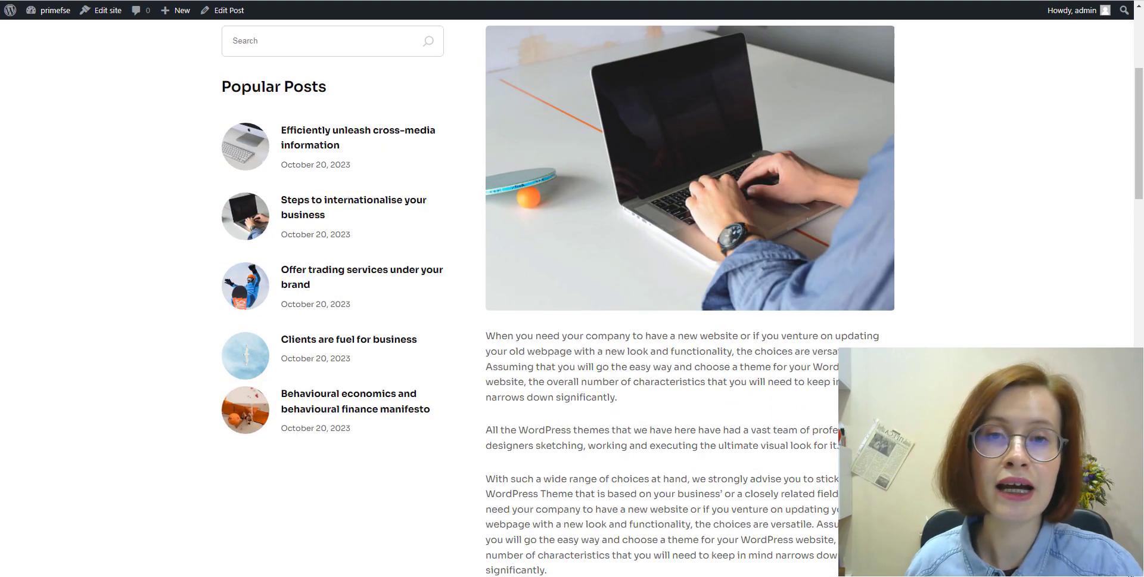
scroll(567, 298, "up", 3)
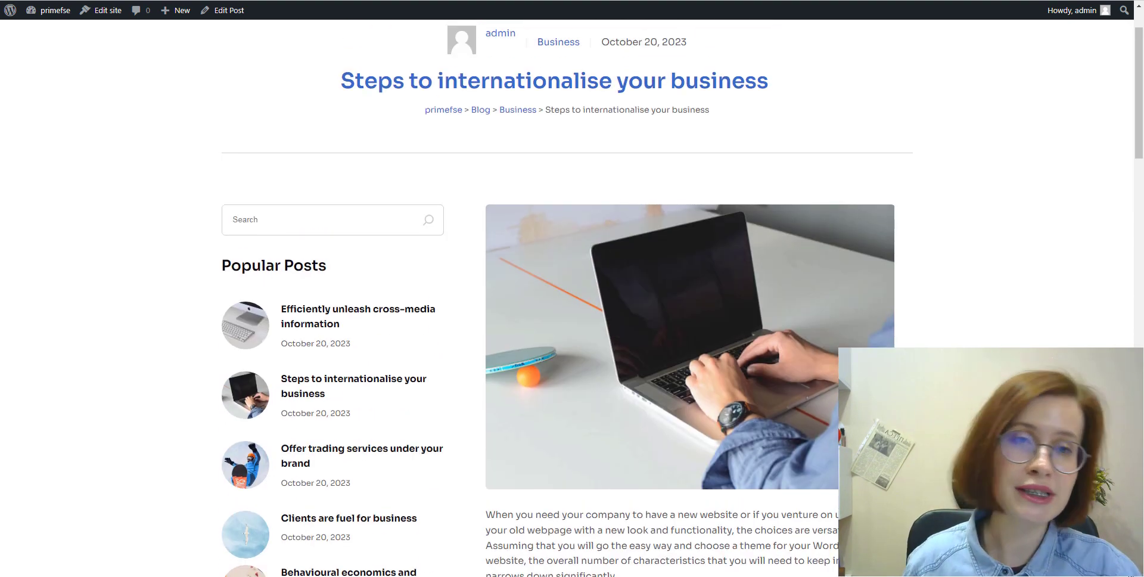
scroll(568, 298, "up", 1)
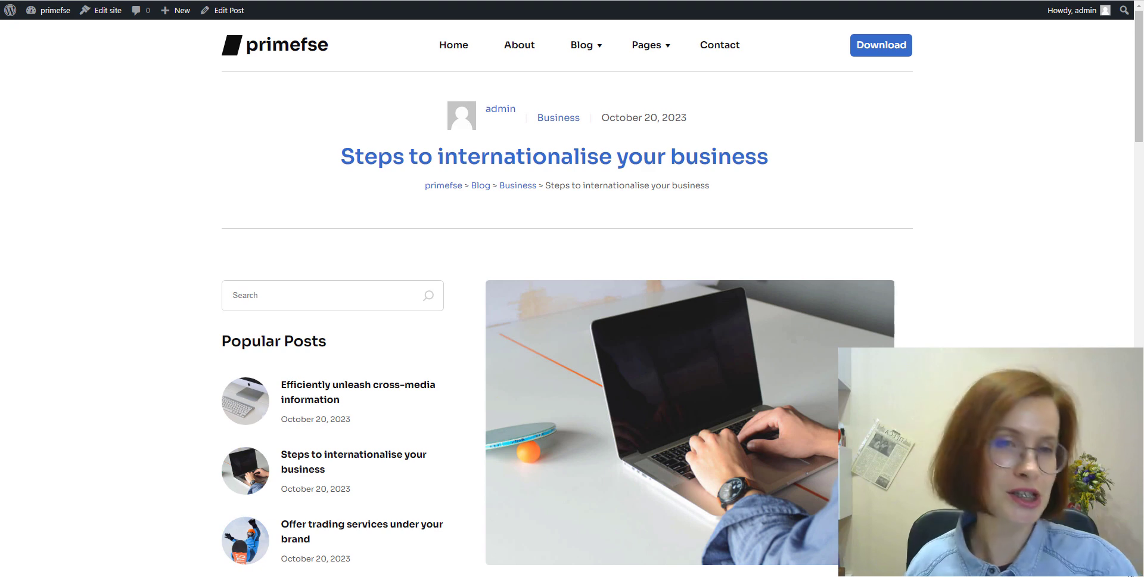